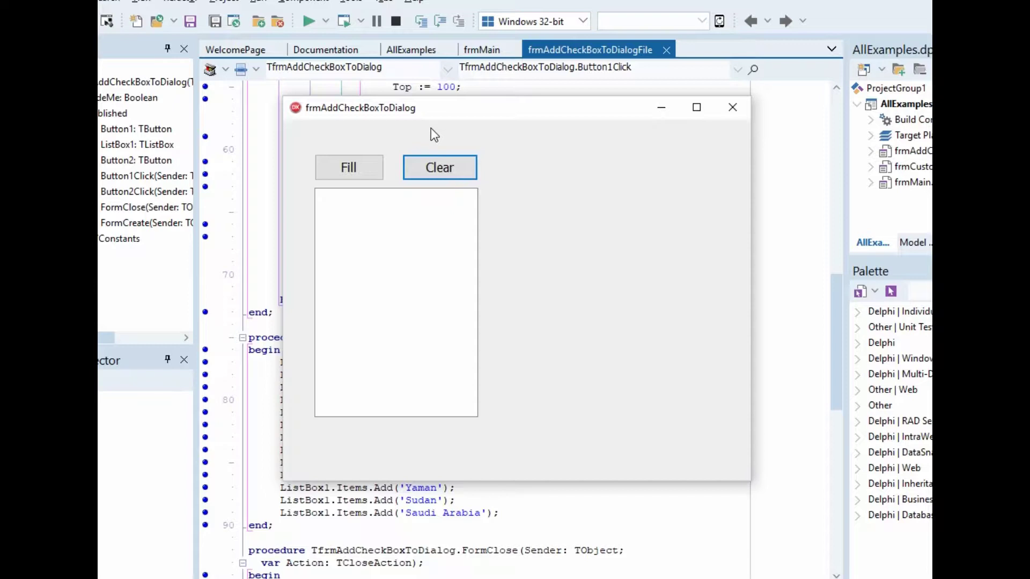
Test the Clear warning dialog, finally confirming it with Don't Show Me Next Time checked
left_click(428, 177)
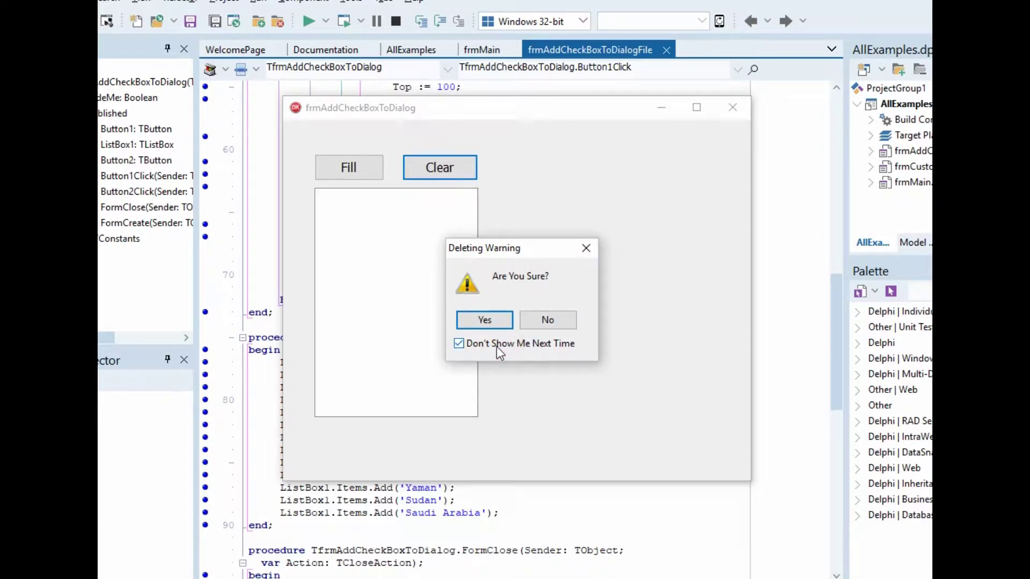
left_click(556, 320)
left_click(355, 168)
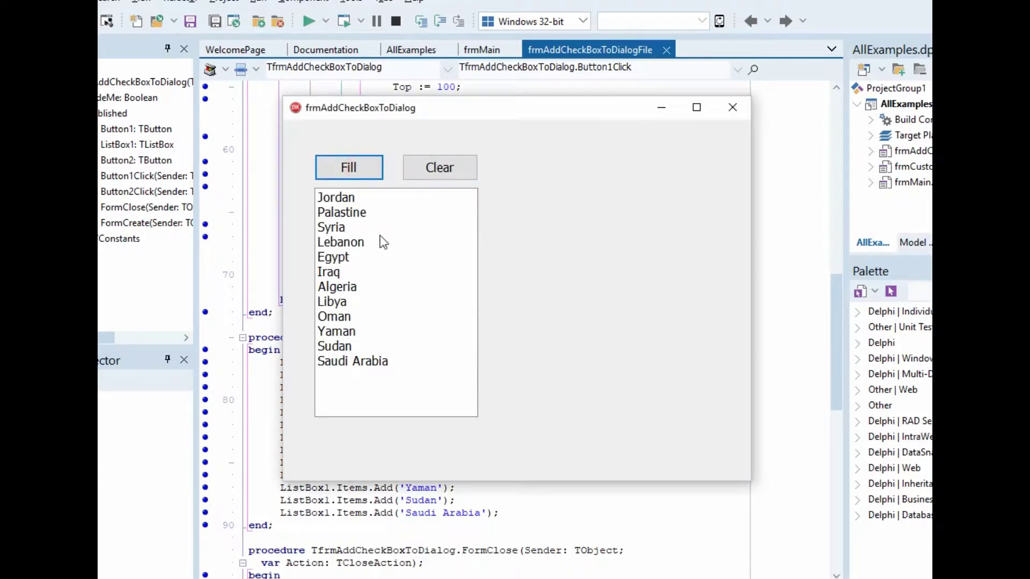
left_click(432, 170)
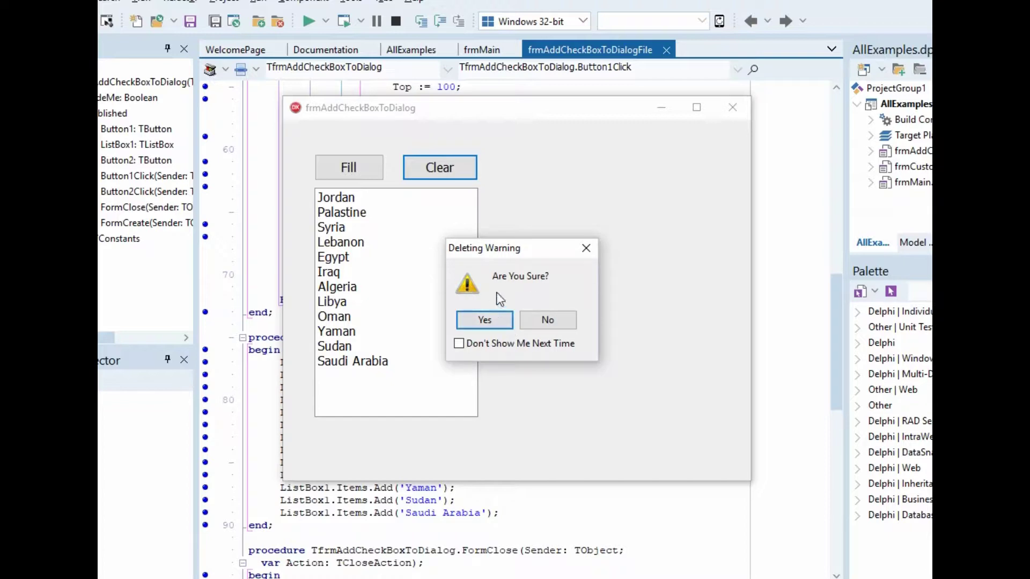
left_click(494, 322)
left_click(352, 171)
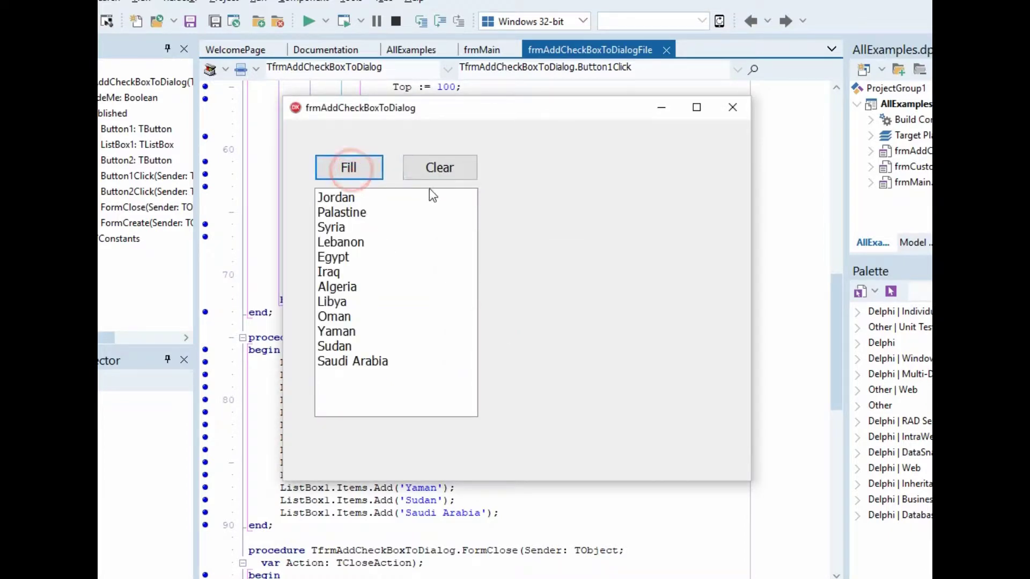
left_click(443, 169)
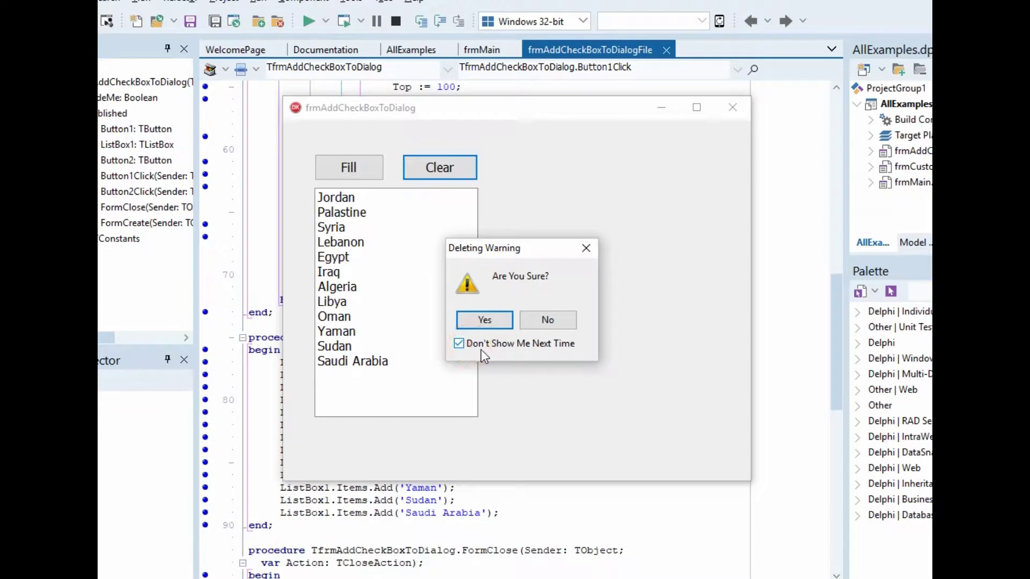
left_click(488, 322)
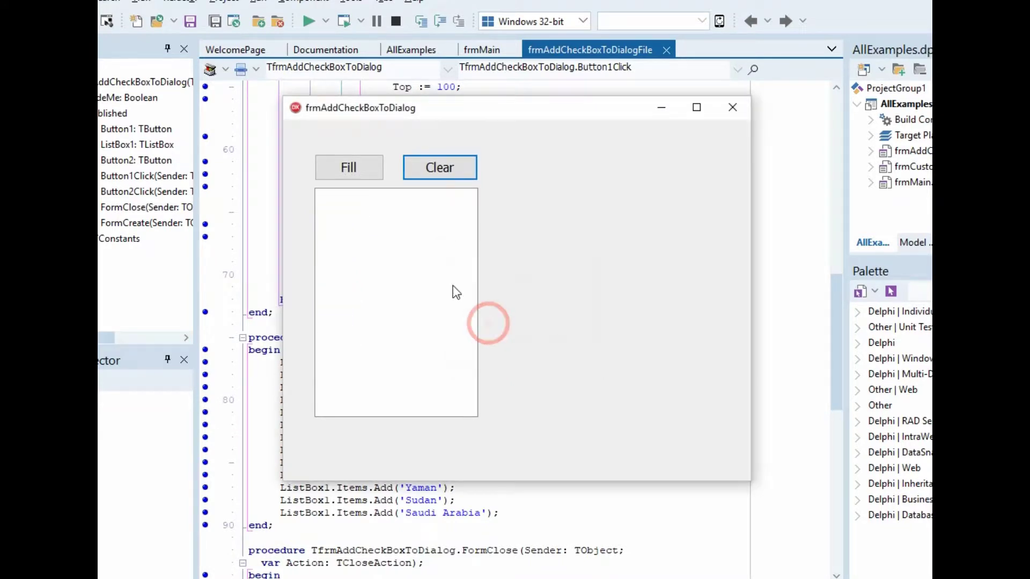
Refill and clear the country list repeatedly, confirming no warning appears
left_click(346, 171)
left_click(438, 171)
left_click(349, 167)
left_click(439, 167)
left_click(349, 167)
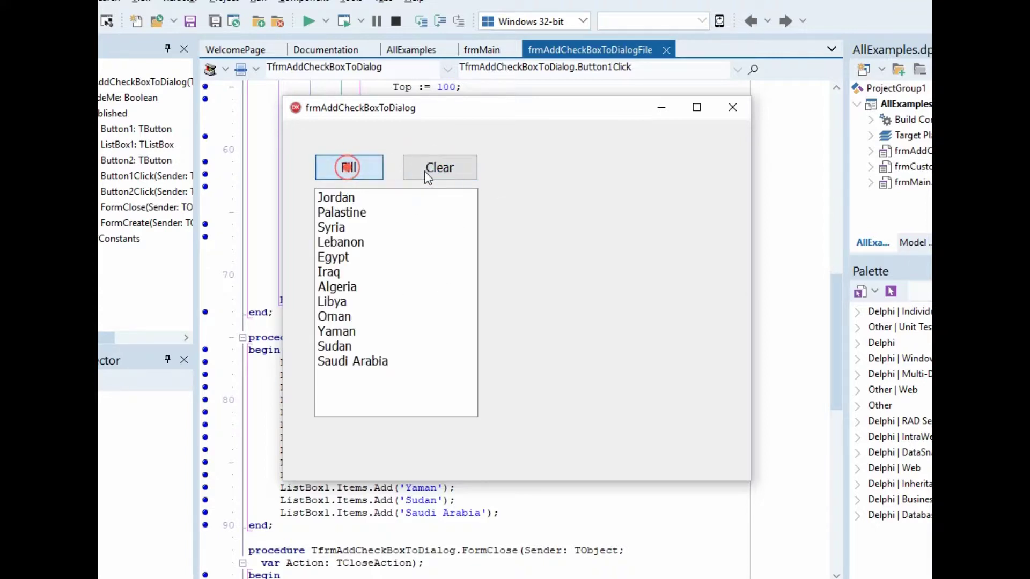
left_click(440, 168)
left_click(338, 167)
left_click(409, 167)
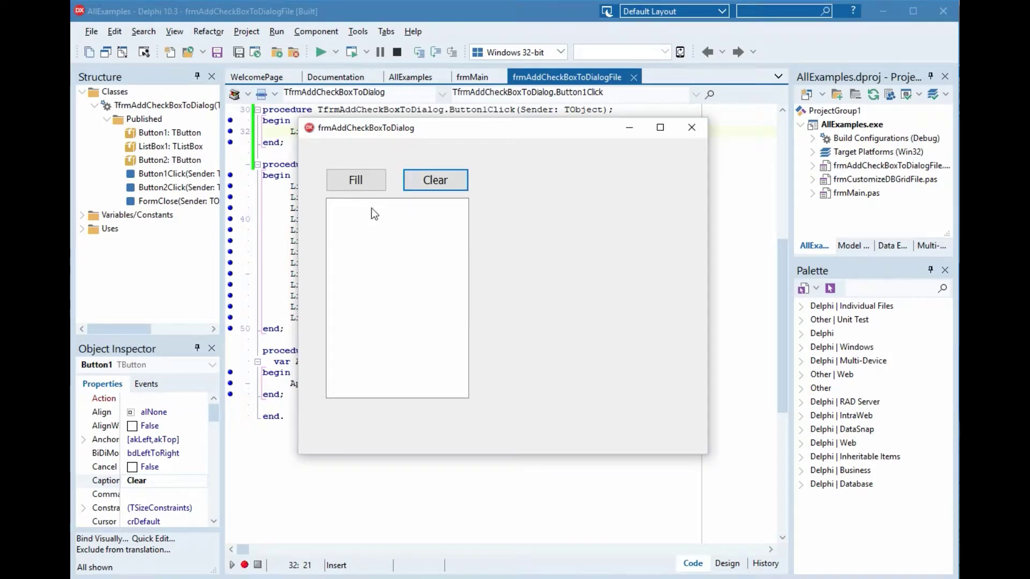
Fill and clear the list a few more times, then close the running demo form
left_click(362, 188)
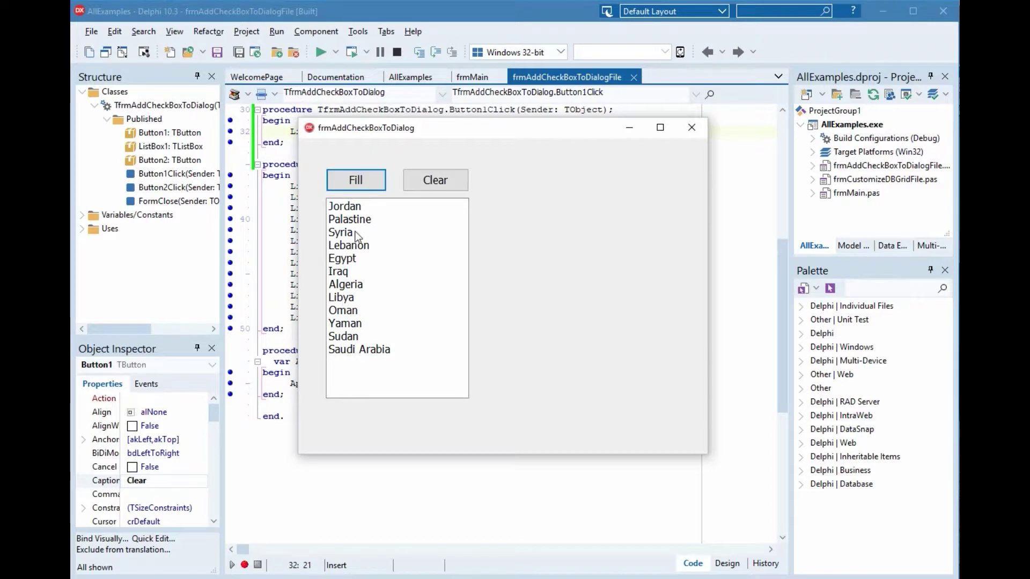
left_click(435, 182)
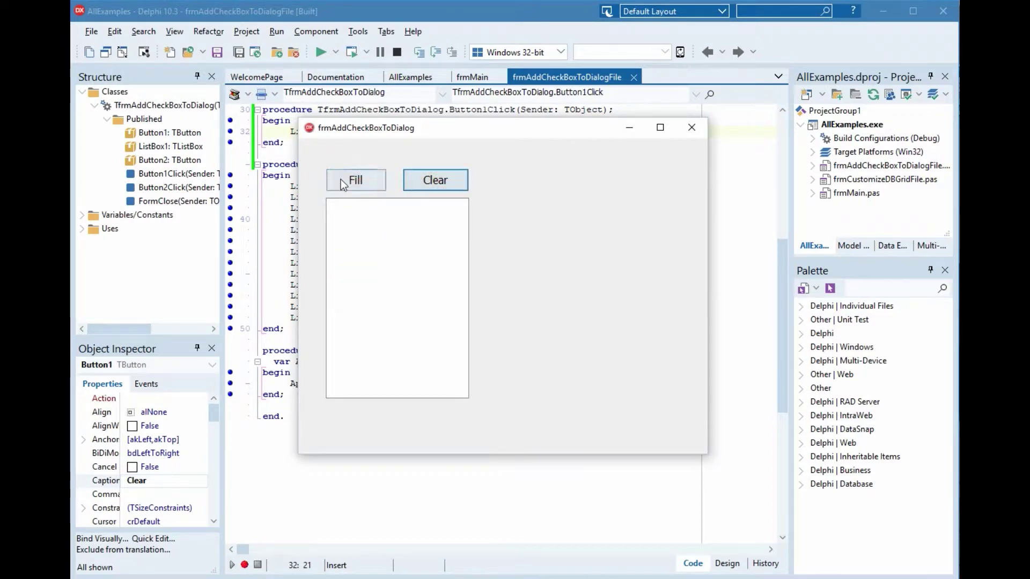
left_click(346, 183)
left_click(430, 181)
left_click(363, 184)
left_click(426, 180)
left_click(368, 184)
left_click(440, 184)
left_click(357, 181)
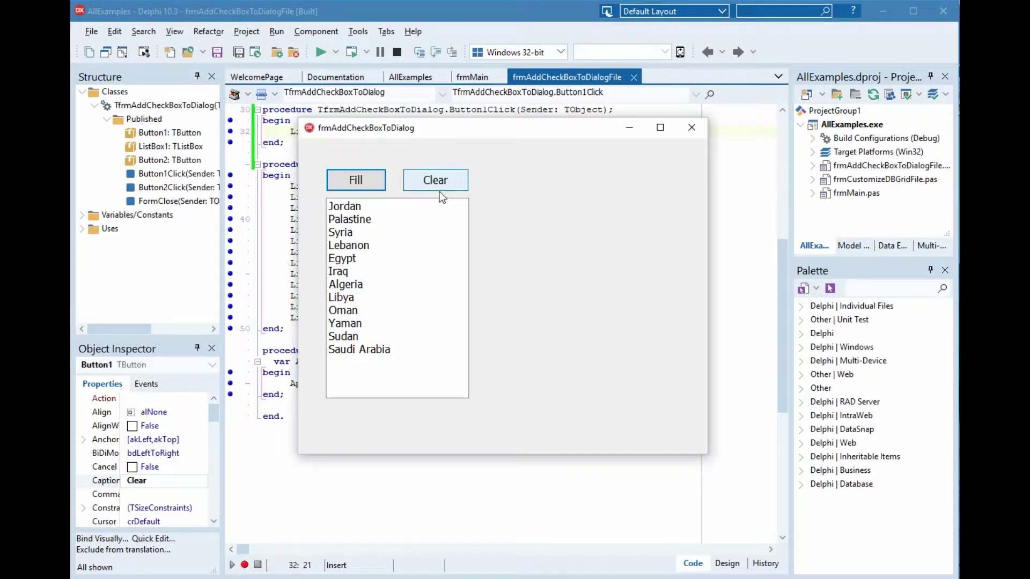
left_click(691, 127)
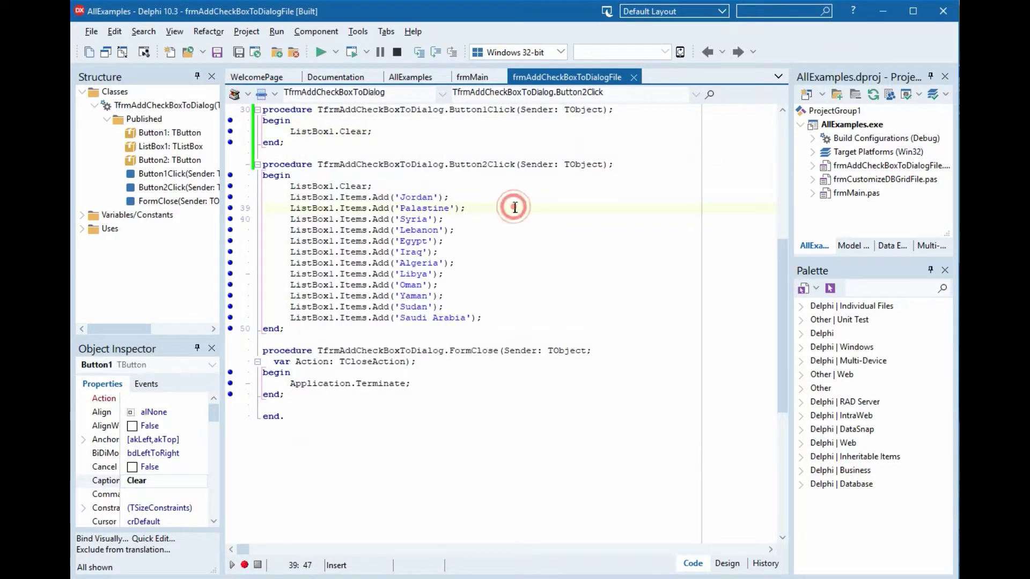
Declare HideMe : Boolean on a new line under { Private declarations }
left_click(515, 208)
scroll(515, 208, "up", 7)
left_click(340, 209)
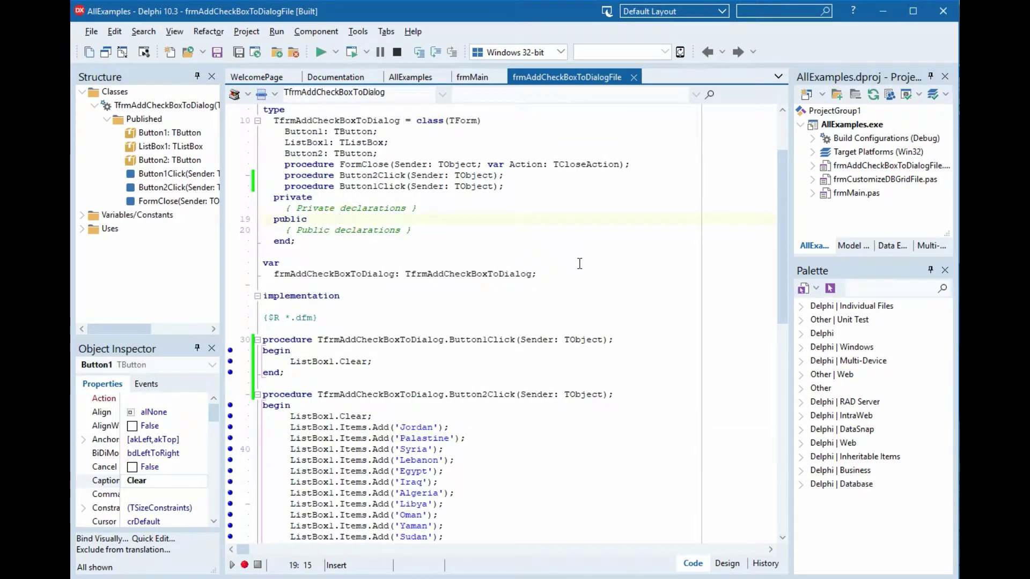
key("End")
key("Return")
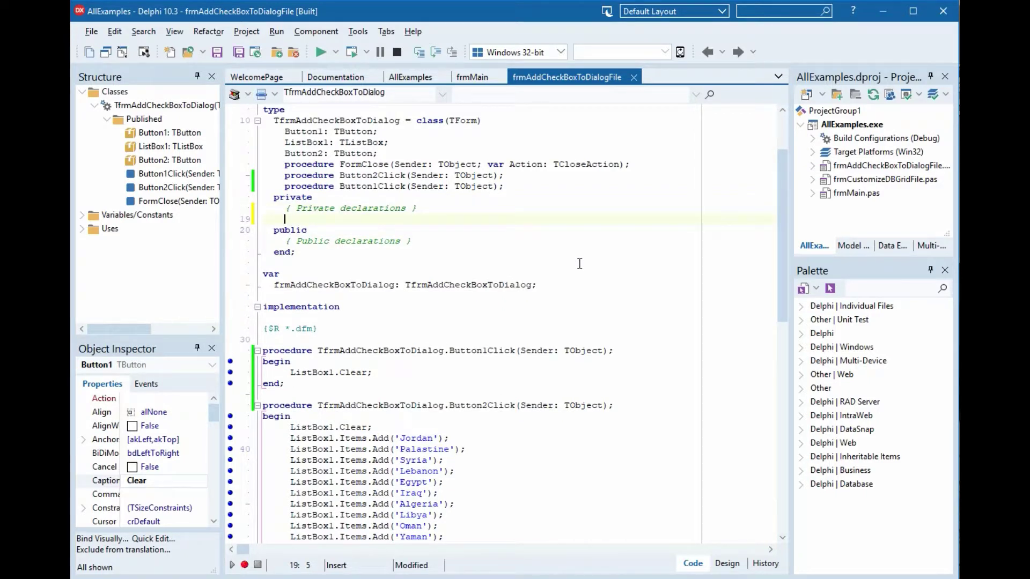
type("ideMe : Boolean;")
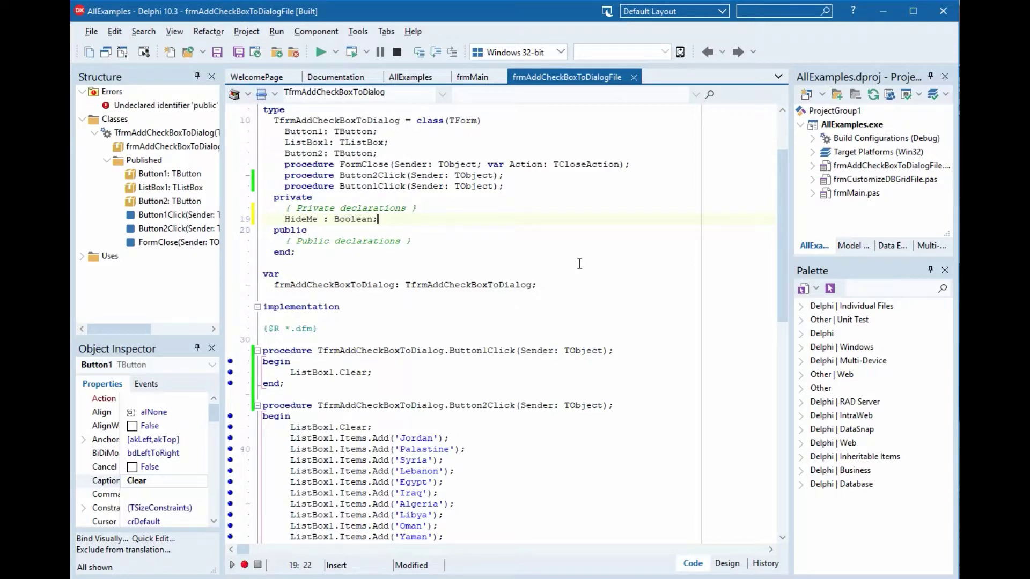
Create the form's OnCreate handler from the Events list, setting HideMe := False
key("F12")
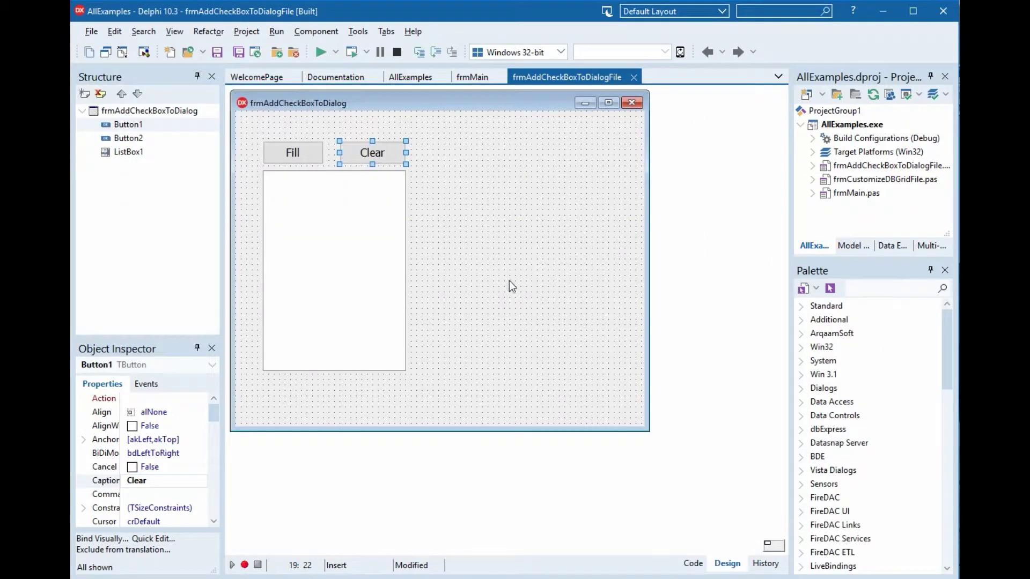
left_click(506, 268)
left_click(145, 384)
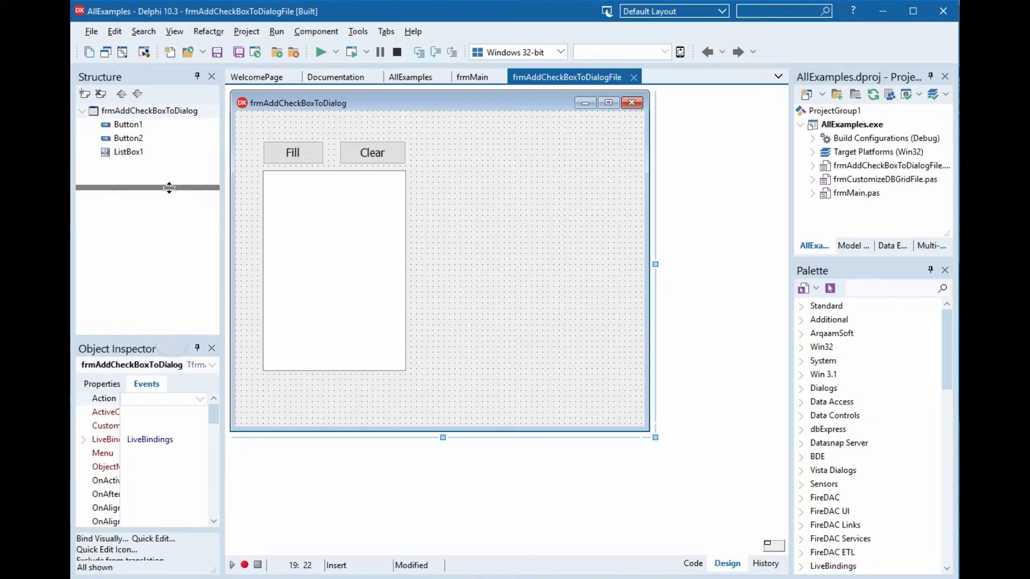
left_click_drag(171, 338, 169, 187)
left_click_drag(121, 354, 164, 355)
left_click(166, 483)
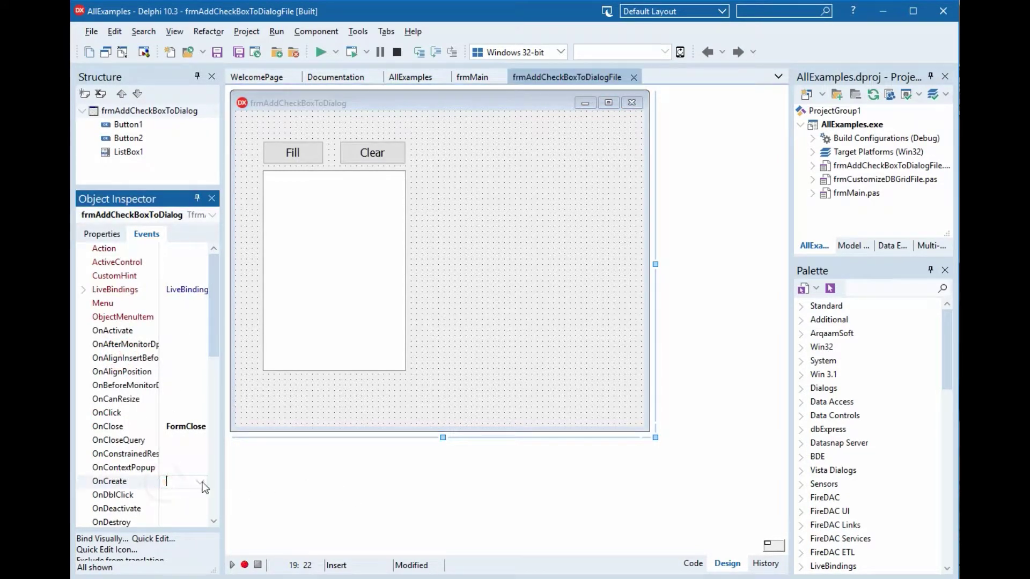
double_click(180, 481)
type("h")
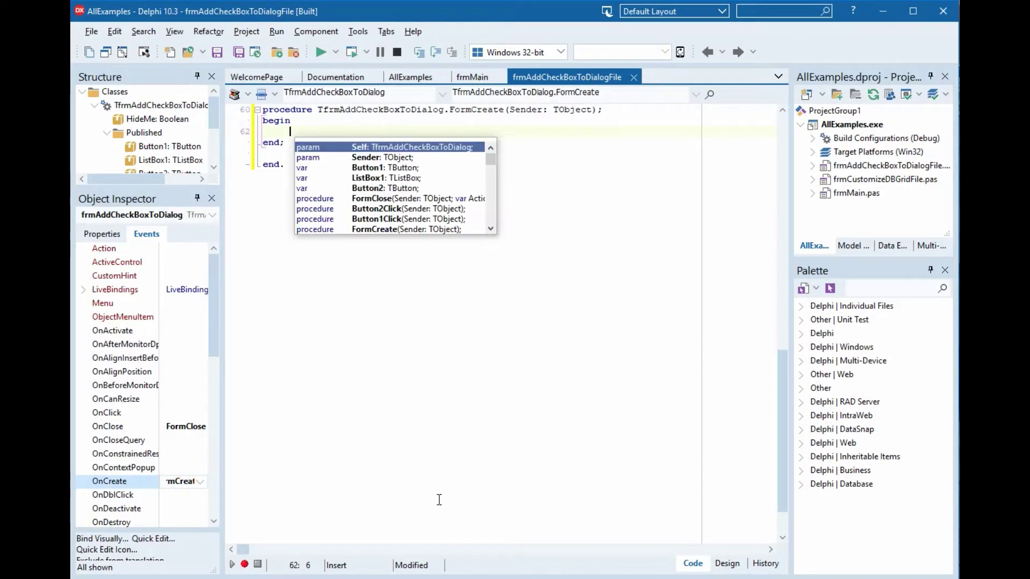
type("id")
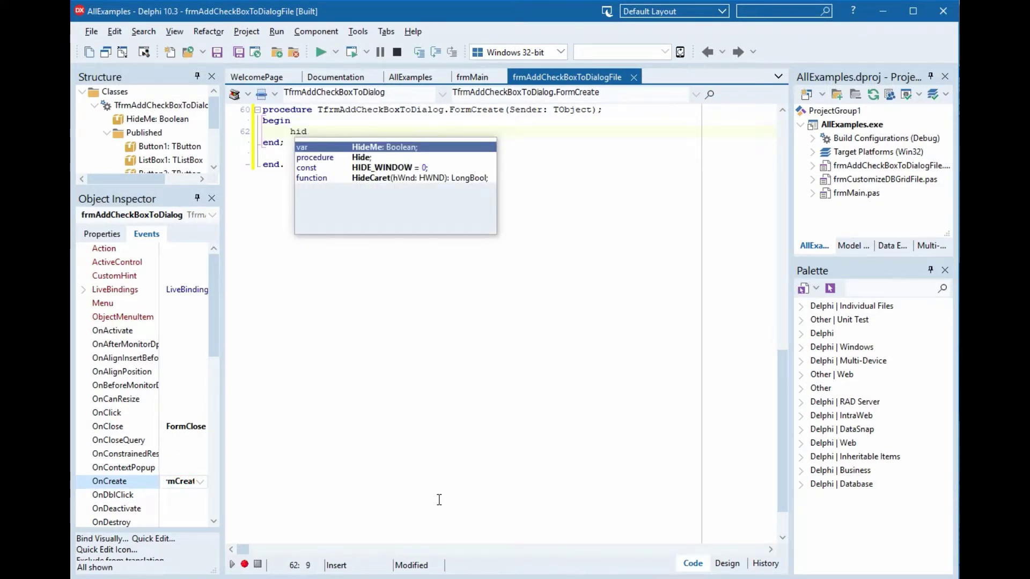
key("Return")
type(":= False;")
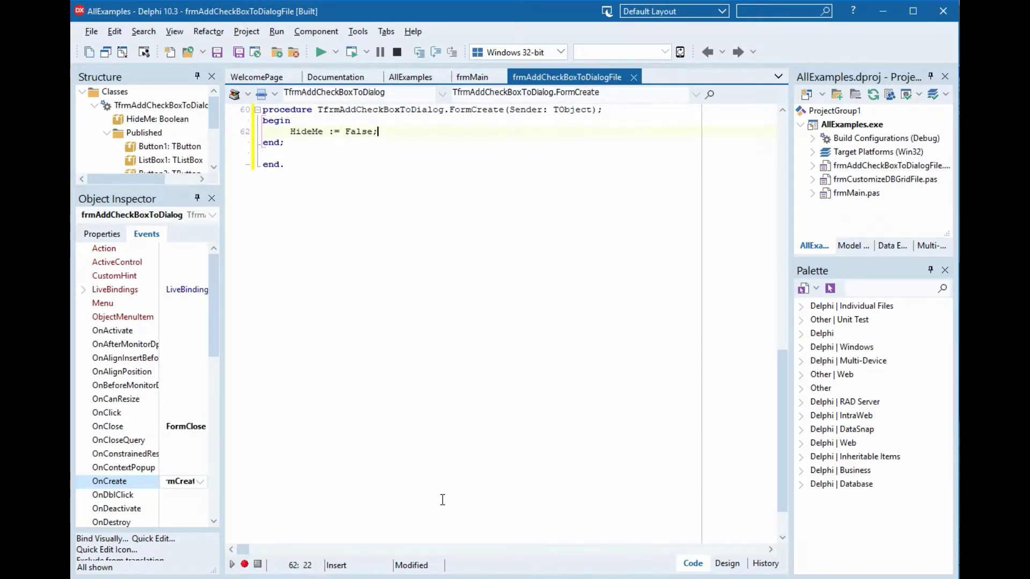
key("F12")
Add a var section to Button1Click declaring myDialog : TForm and myChkBox : TCheckBox
left_click(376, 156)
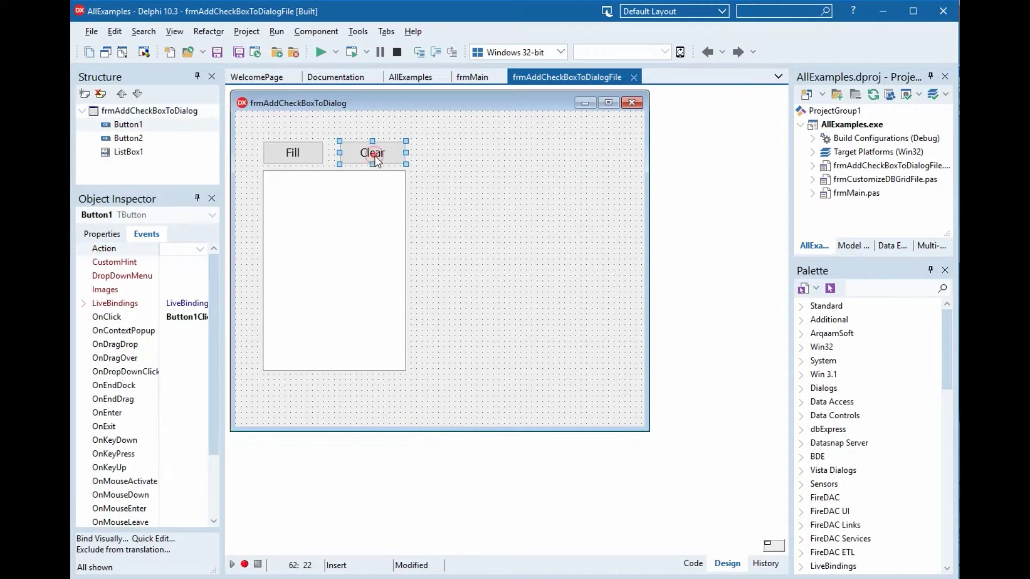
double_click(375, 156)
scroll(355, 205, "up", 4)
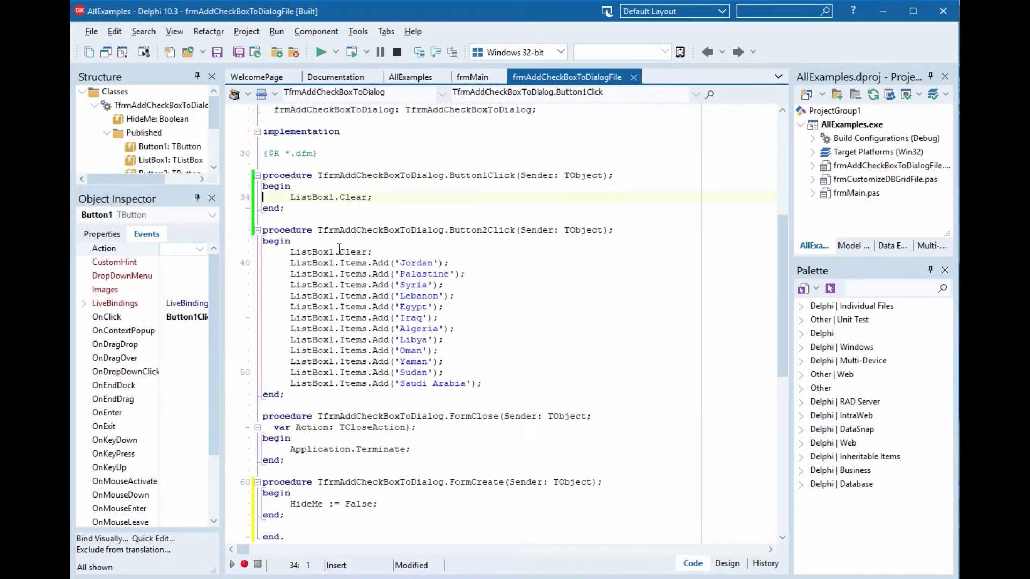
left_click(295, 252)
key("Home")
key("Return")
key("Up")
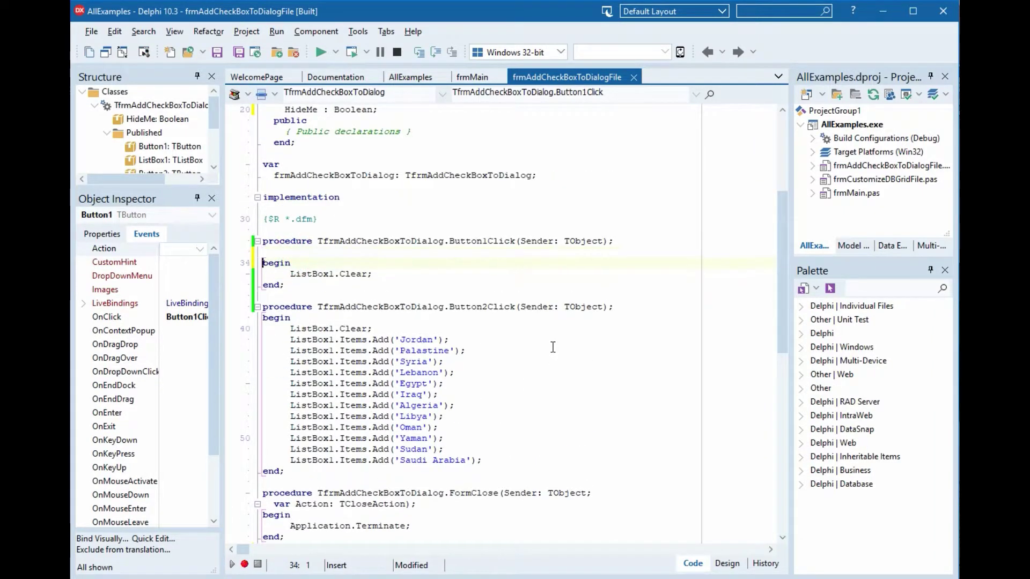
type("var")
key("Return")
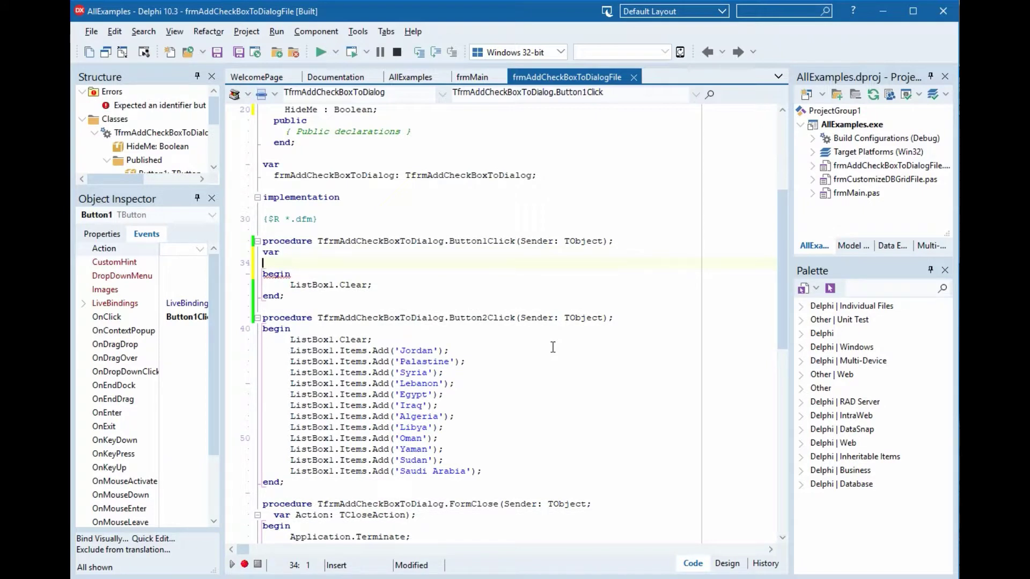
type("myD")
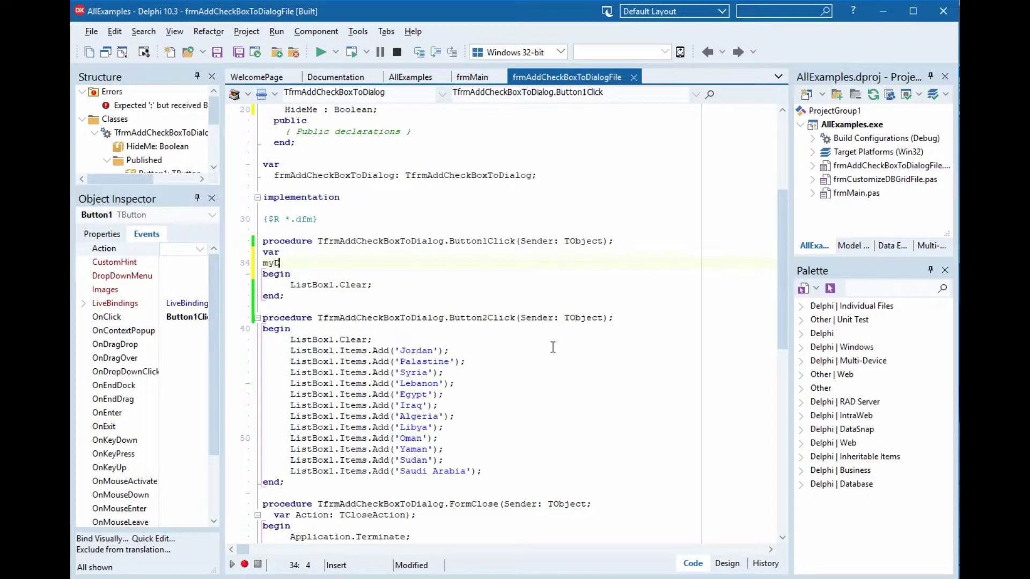
type("ialog : TForm;")
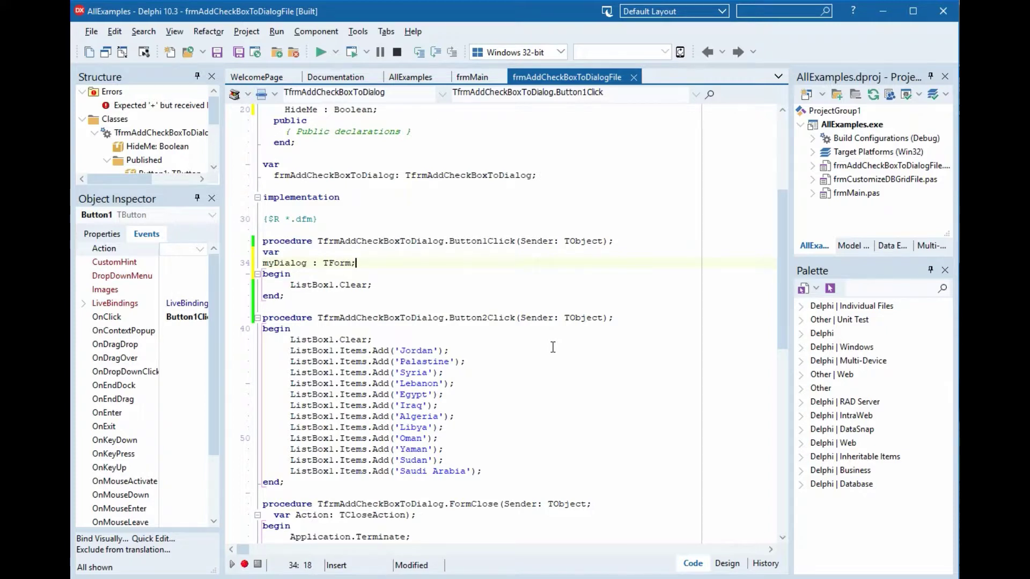
key("Return")
type("my")
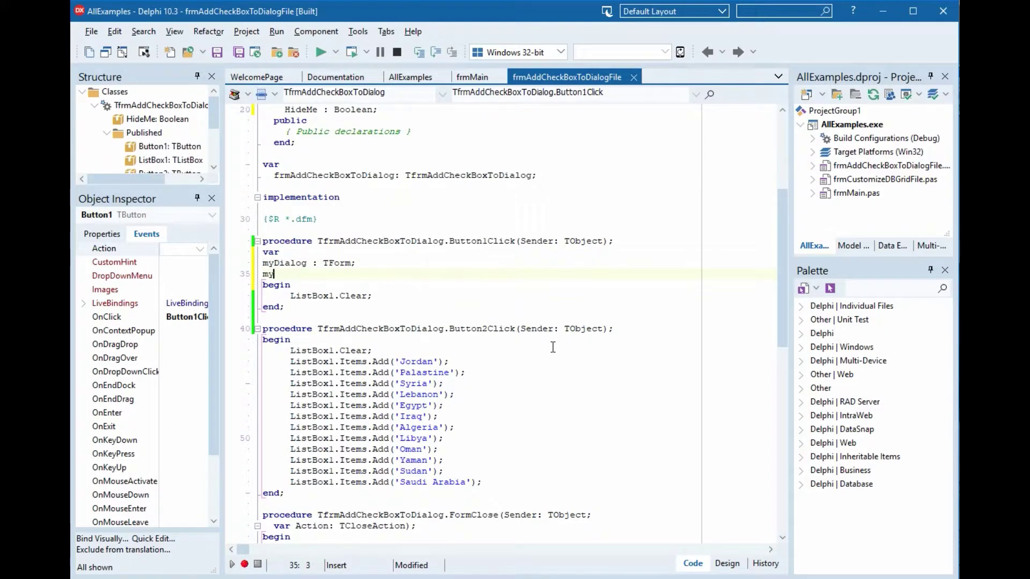
type("ChkBox : TC")
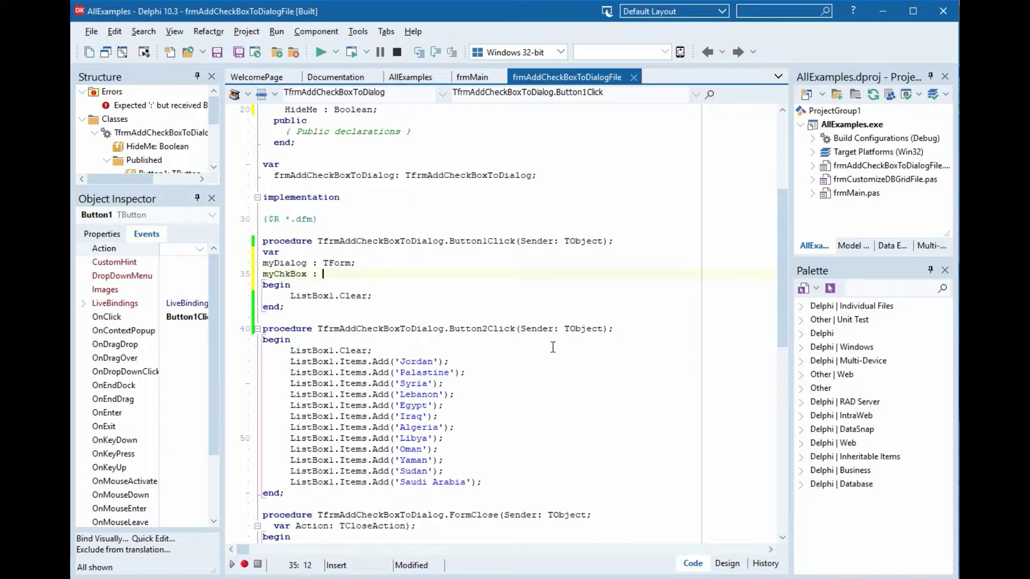
type("he")
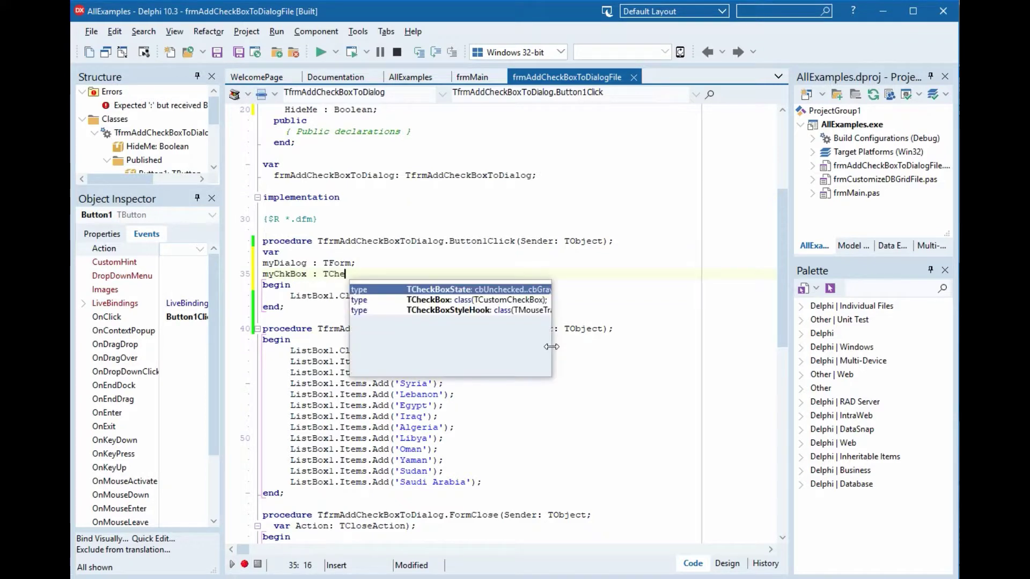
key("Return")
type(";")
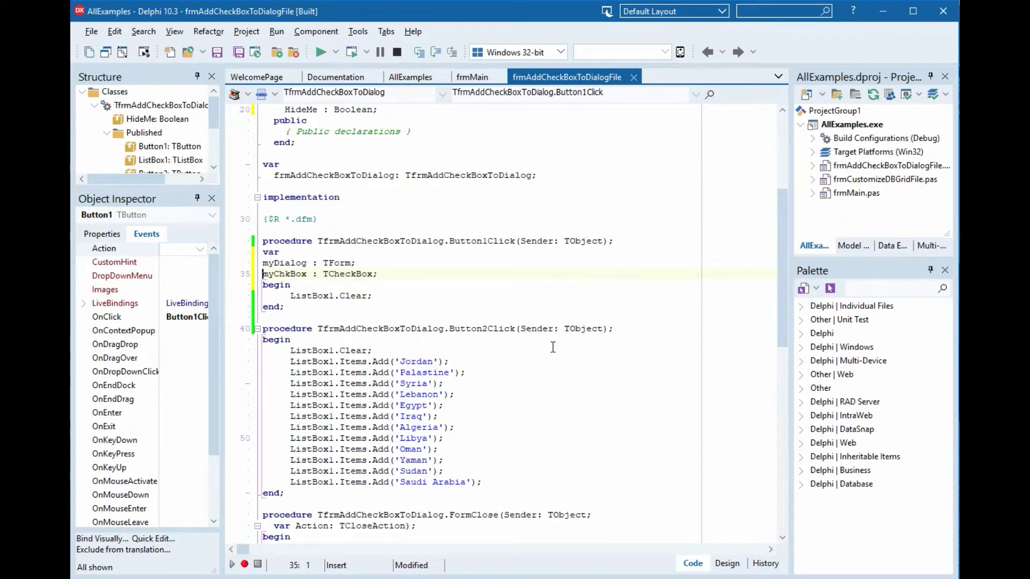
Write 'if HideMe then ListBox1.Clear' at the top of Button1Click
key("Down")
key("Down")
key("Home")
key("Return")
key("Up")
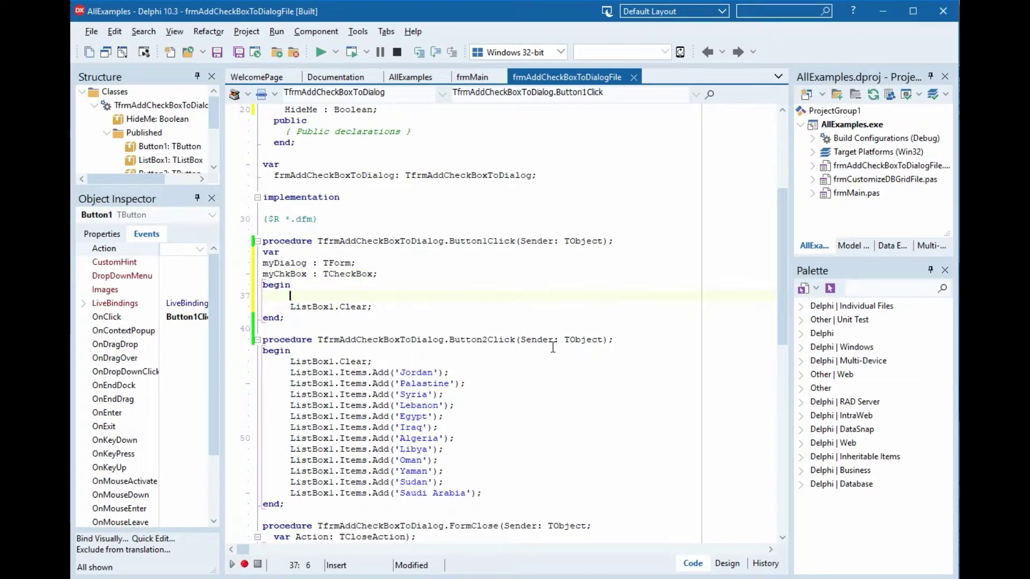
type("if")
key("space")
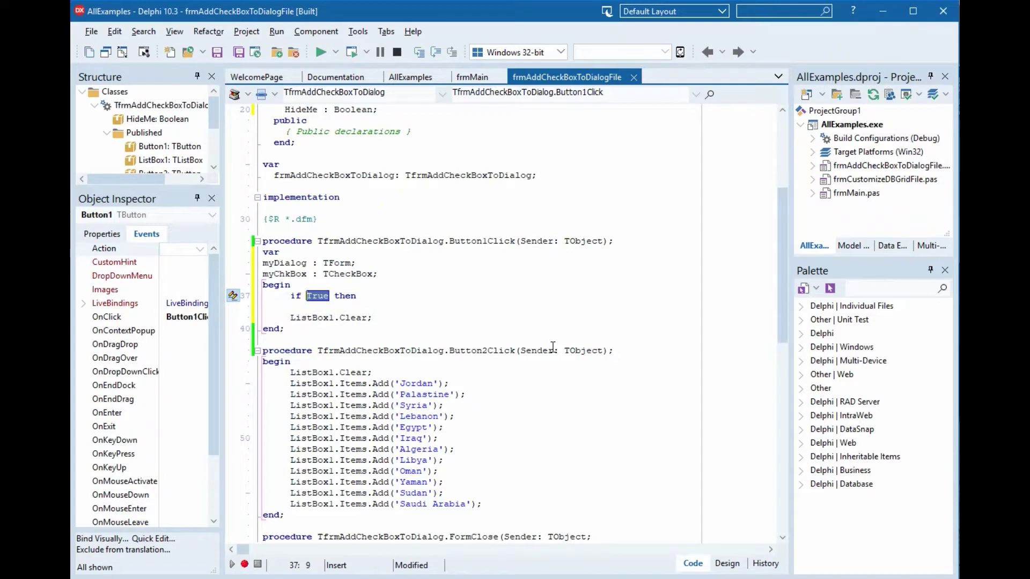
type("Hide")
key("Return")
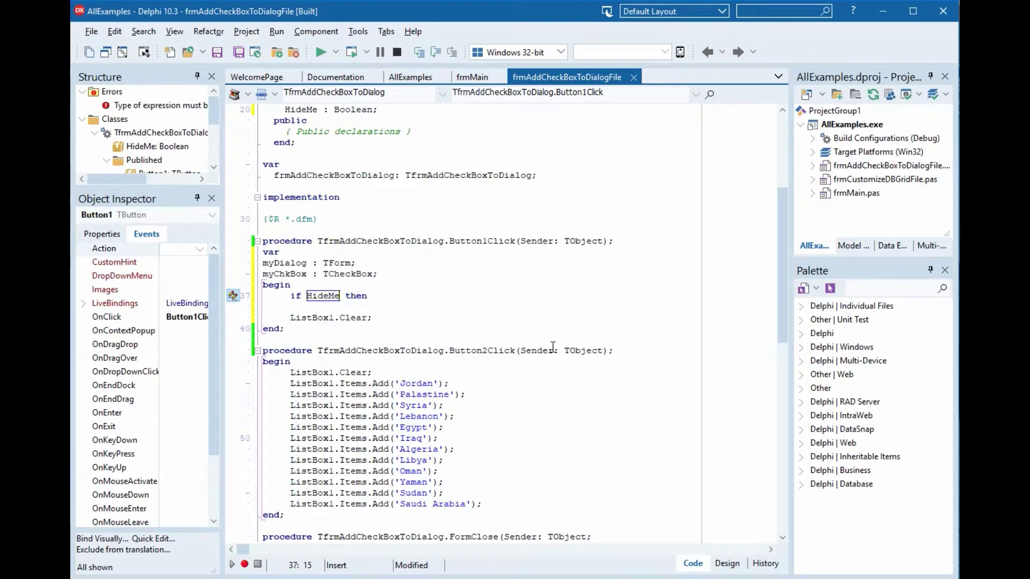
key("Return")
key("Home")
key("shift+Down")
key("Delete")
key("End")
key("Left")
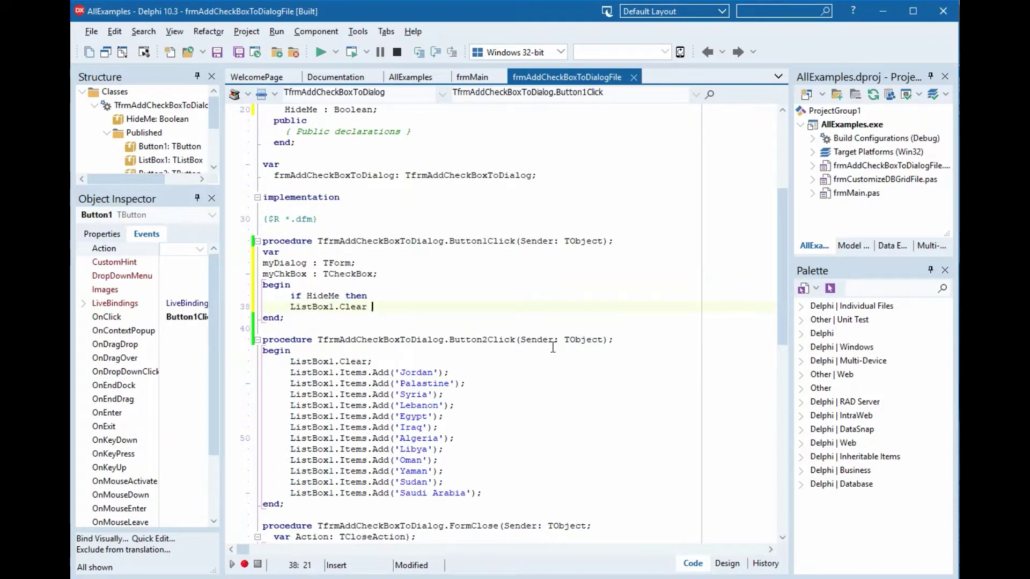
type("ELSE")
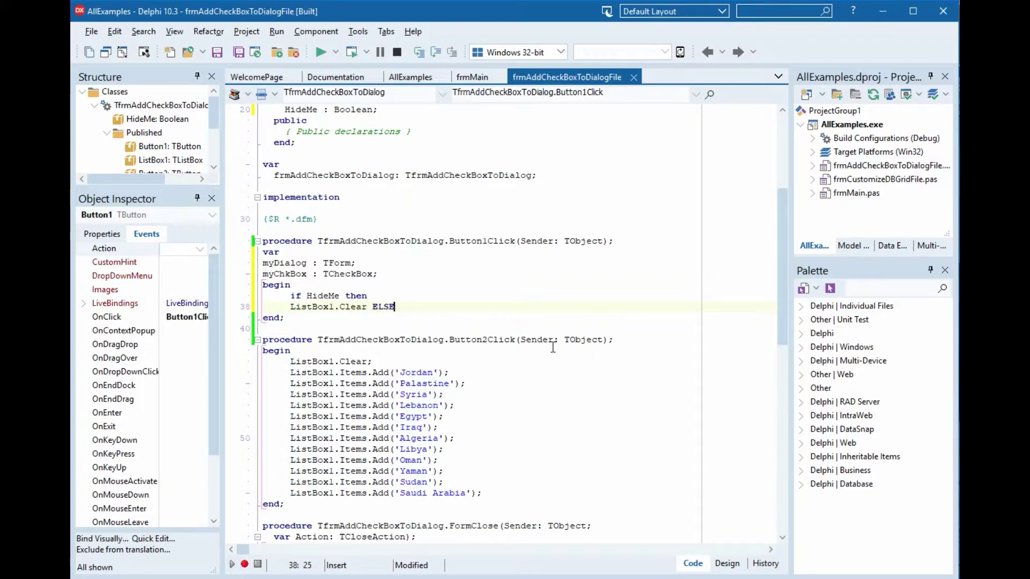
Add an ELSE block setting myDialog := CreateMessageDialog('Are You Sure?', mtWarning, [mbYes, mbNo])
key("Return")
type("Begin")
key("Return")
key("Return")
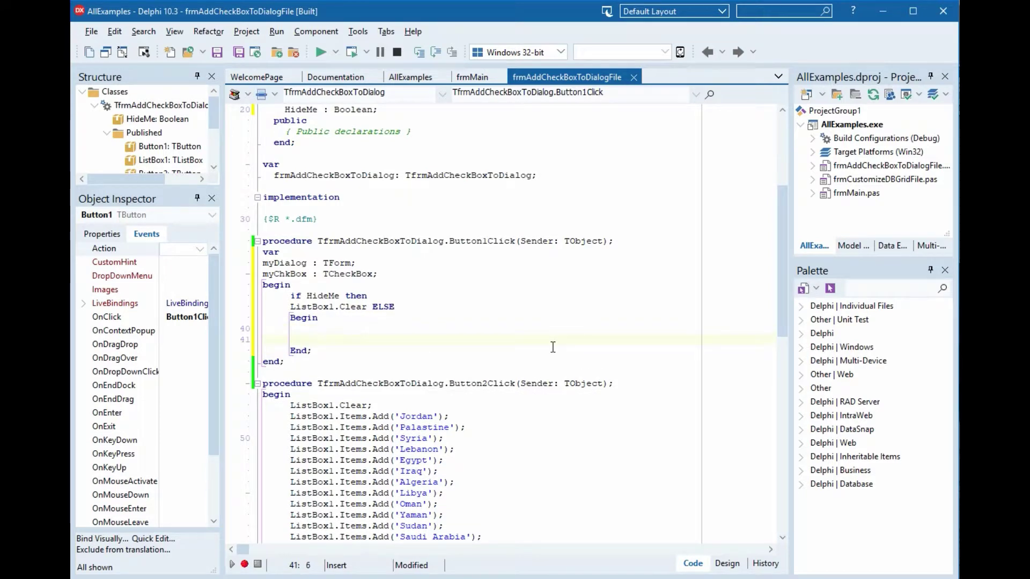
key("Up")
key("Tab")
key("Tab")
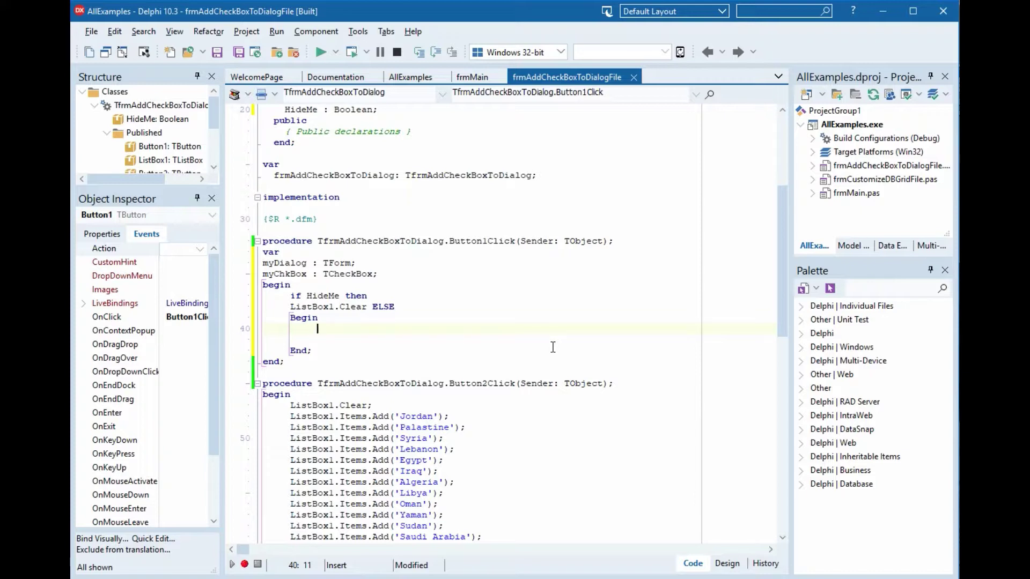
type("My")
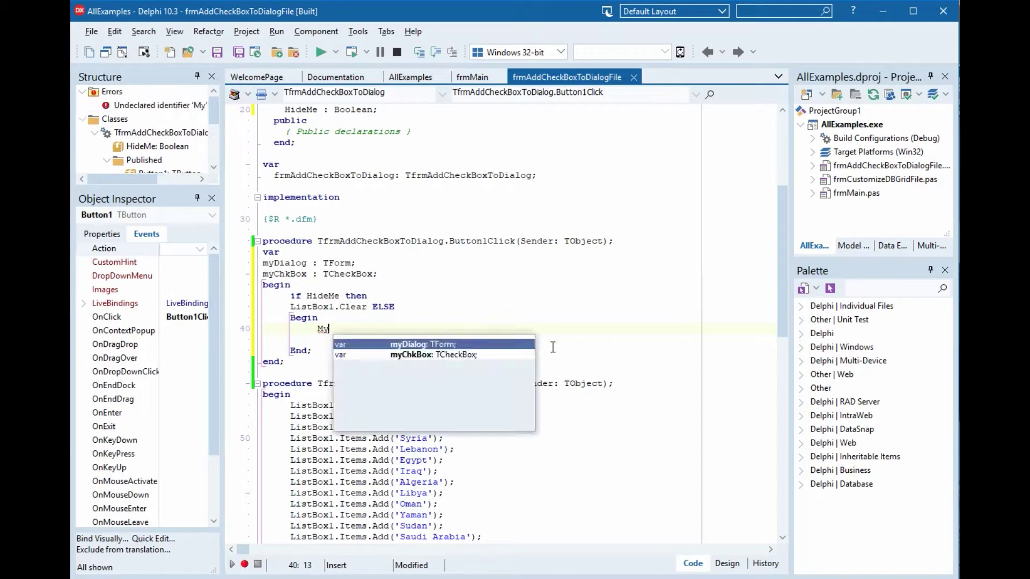
key("Return")
type(":= ")
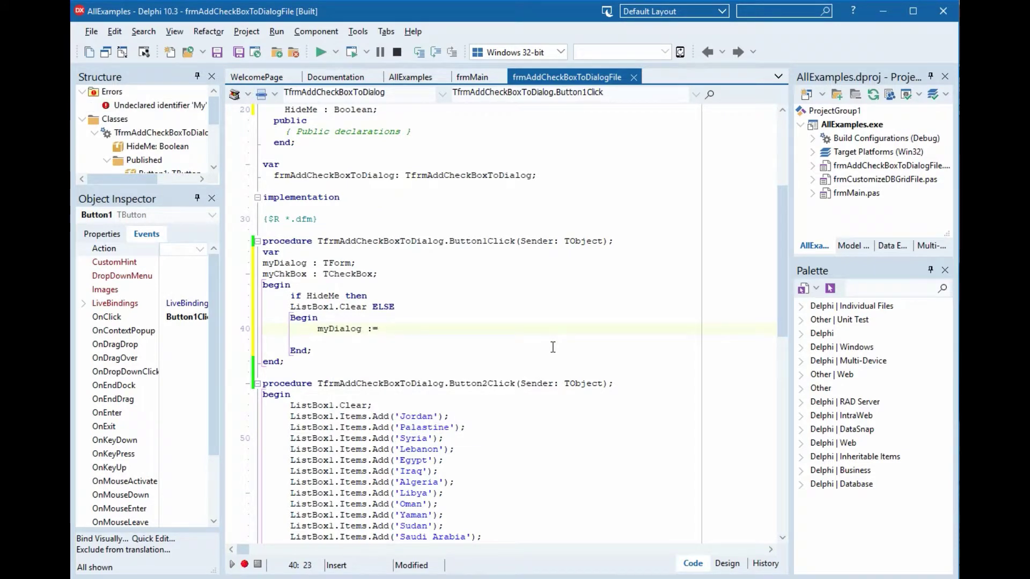
type("CreateMe")
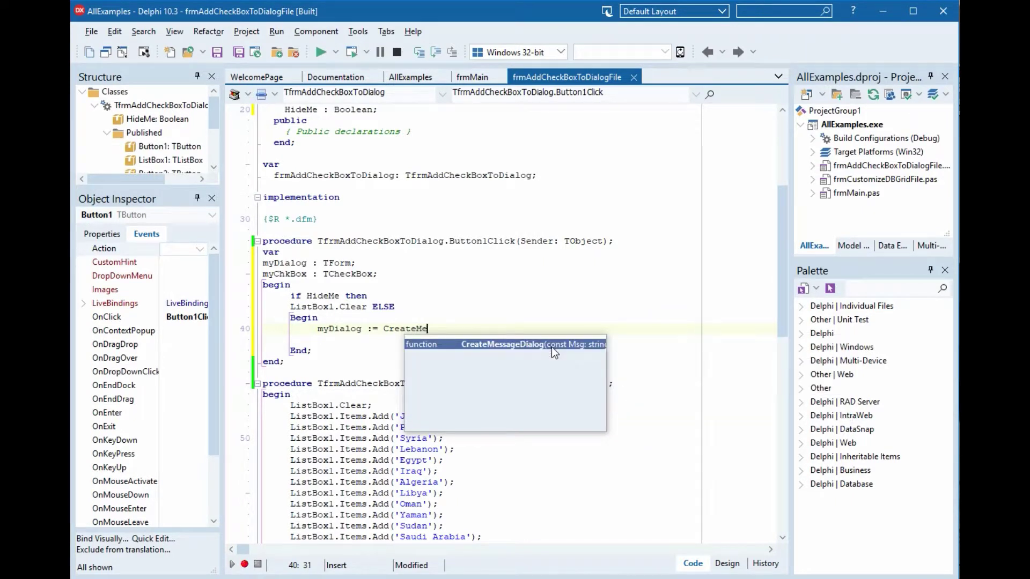
key("Return")
type("(")
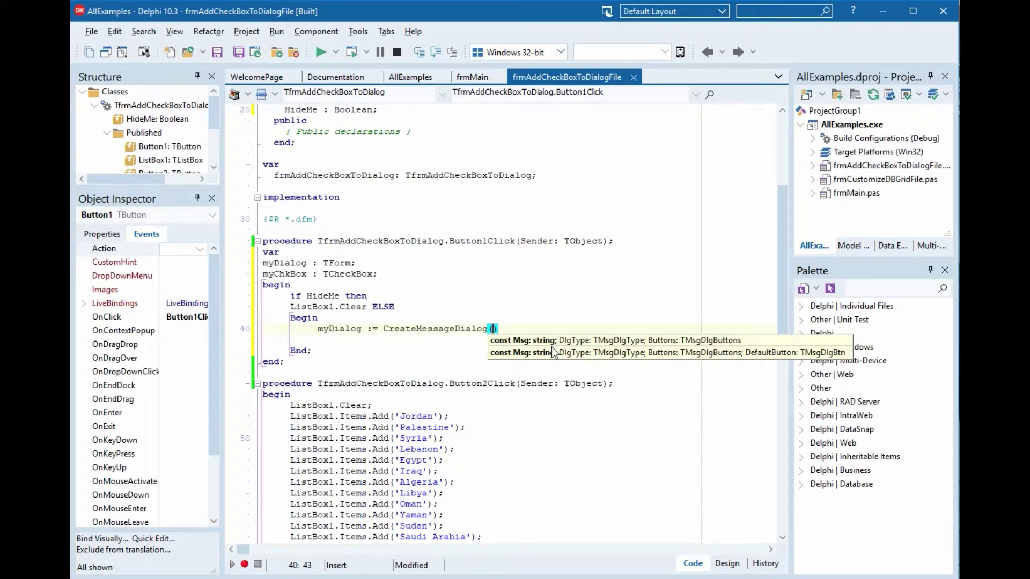
type("'")
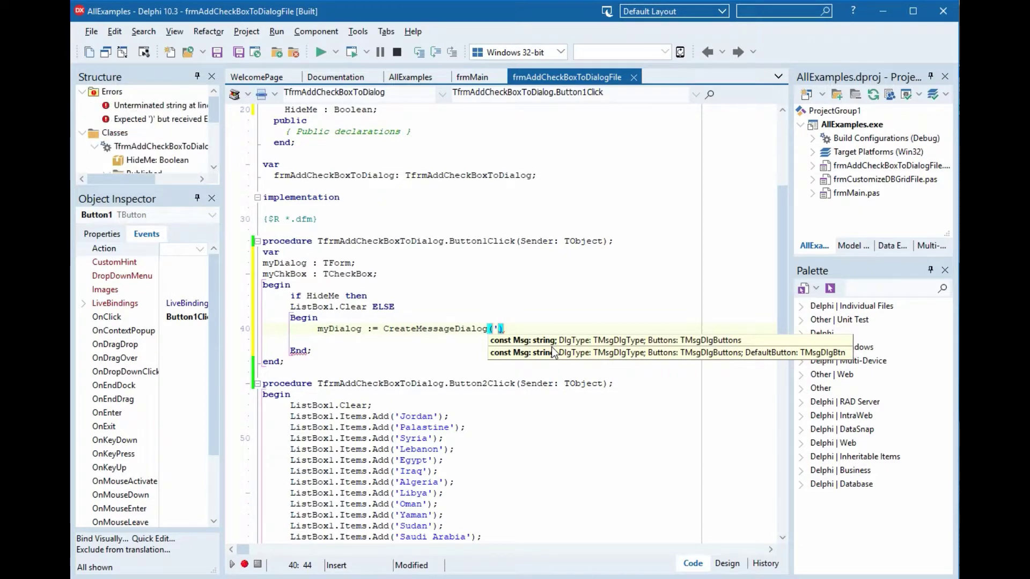
type("Are You Sure?'")
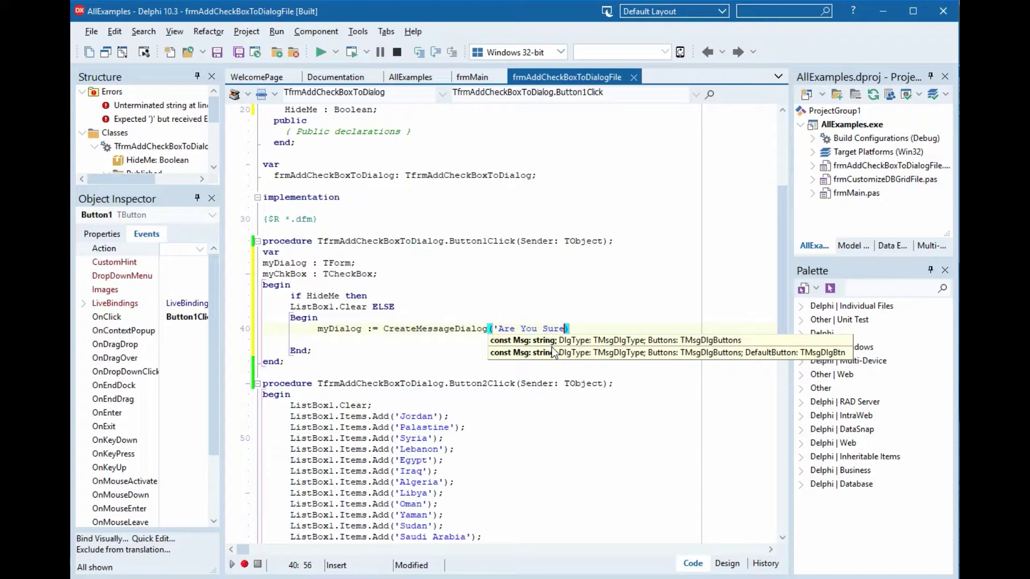
type(",")
type("mt")
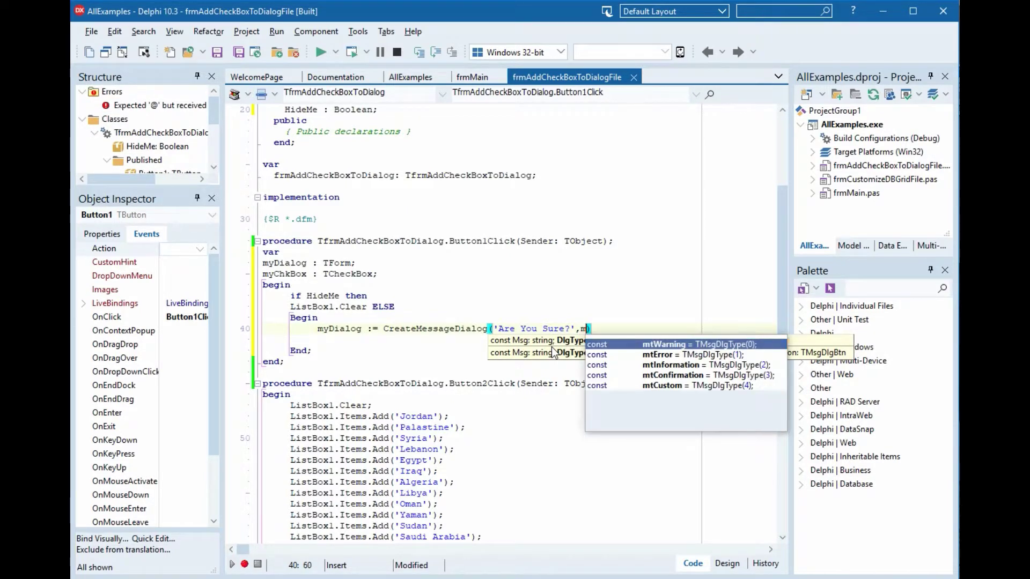
type("w")
key("Return")
type(", [")
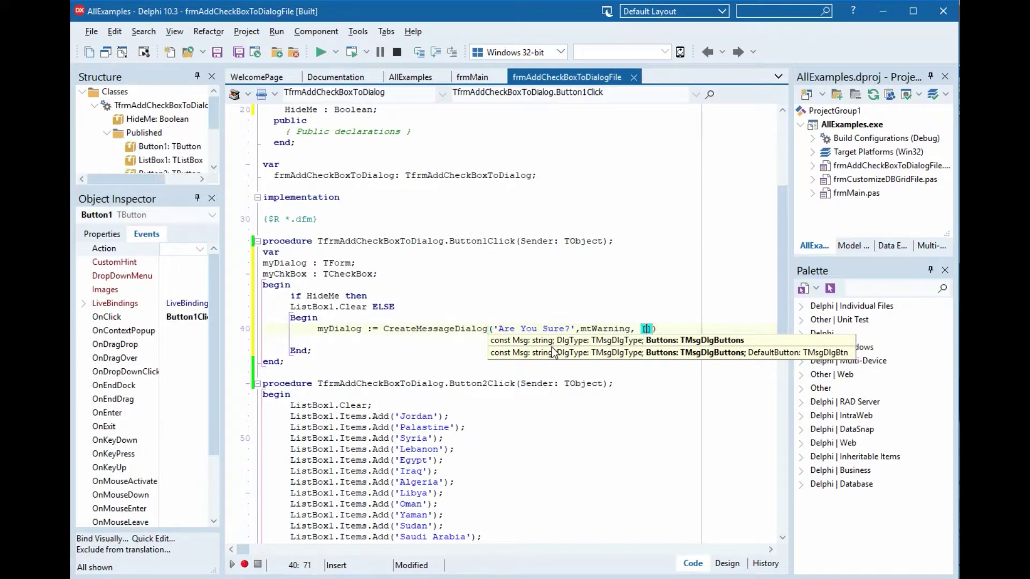
type("m")
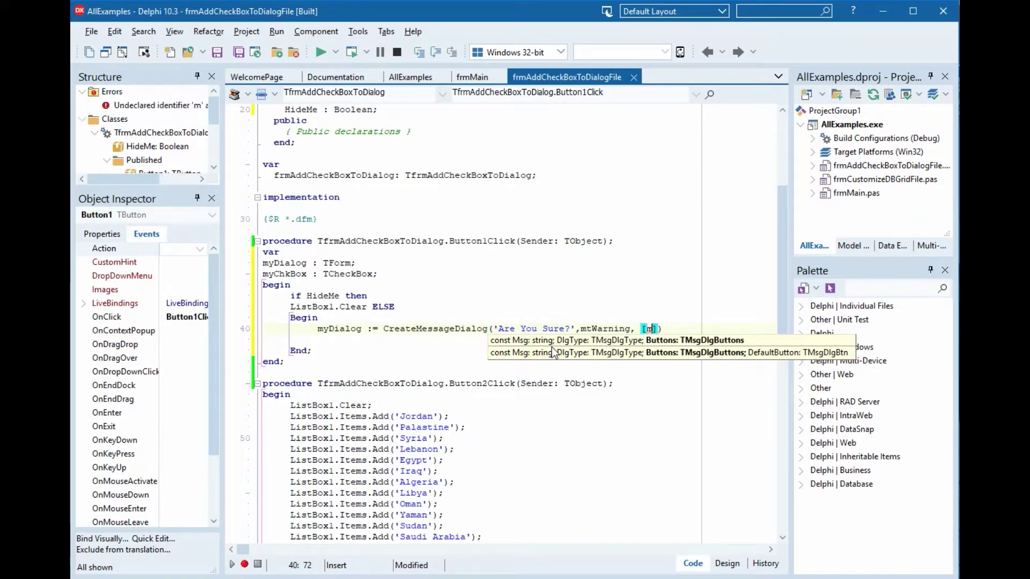
type("by")
key("Return")
type(", mbn")
key("Return")
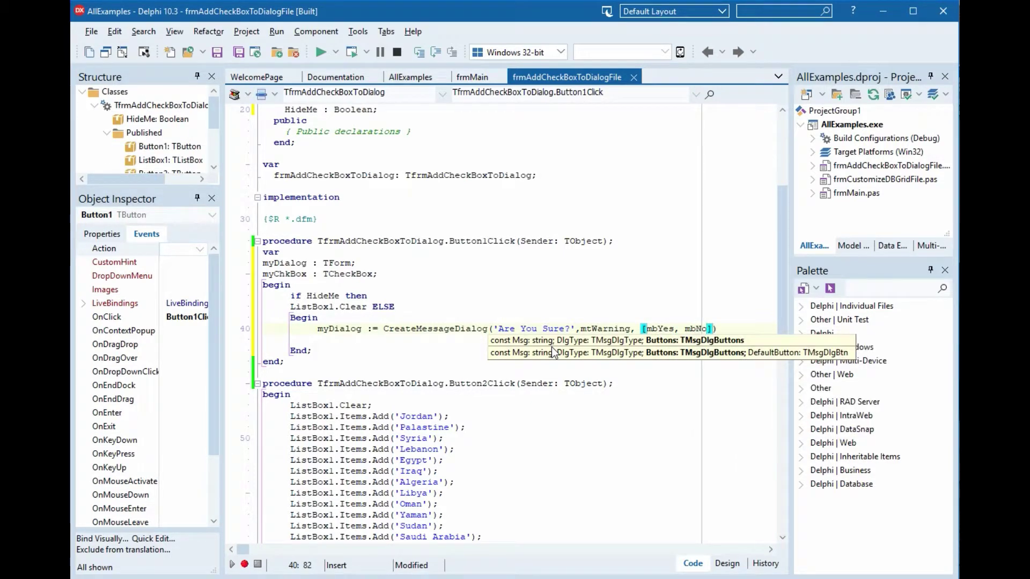
type("]")
key("End")
type(";")
Add myChkBox := TCheckBox.Create(myDialog); on a new line in the else block
key("Return")
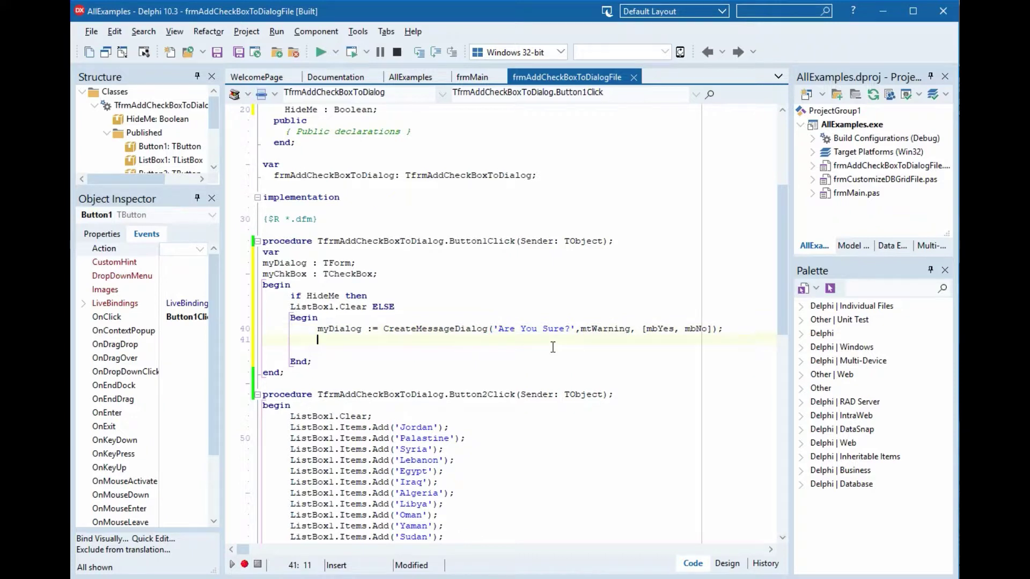
type("my")
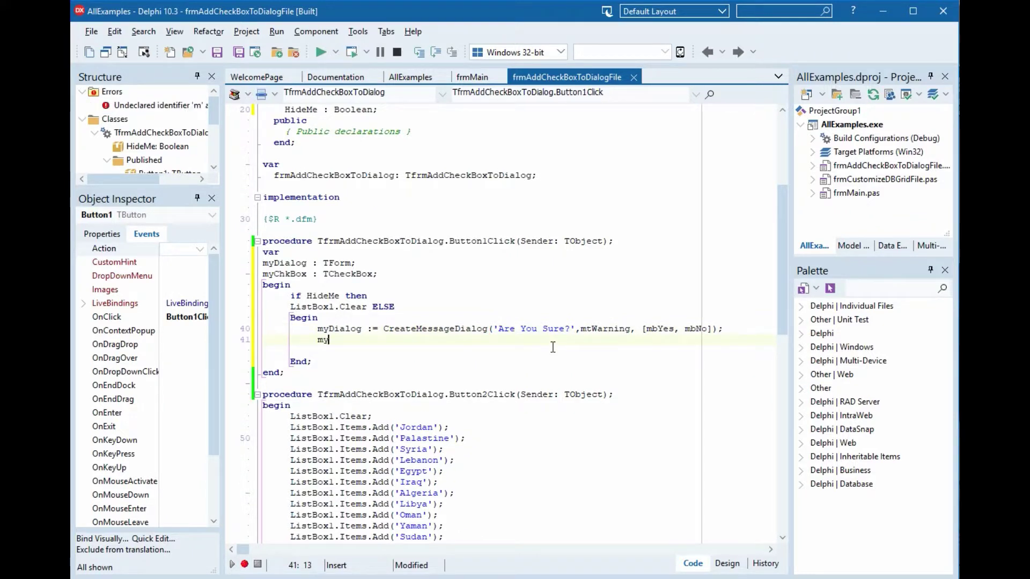
type("ch")
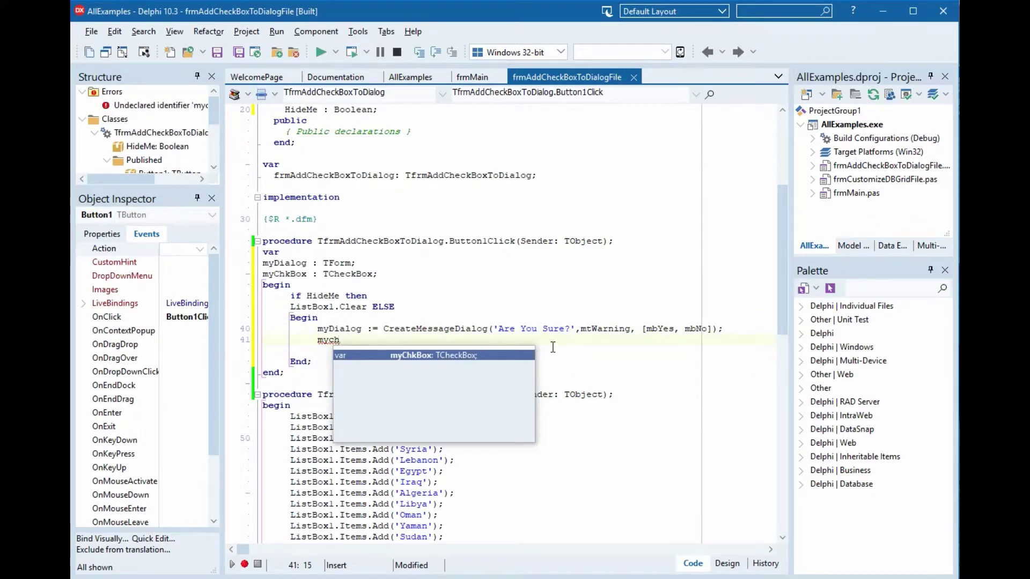
key("Return")
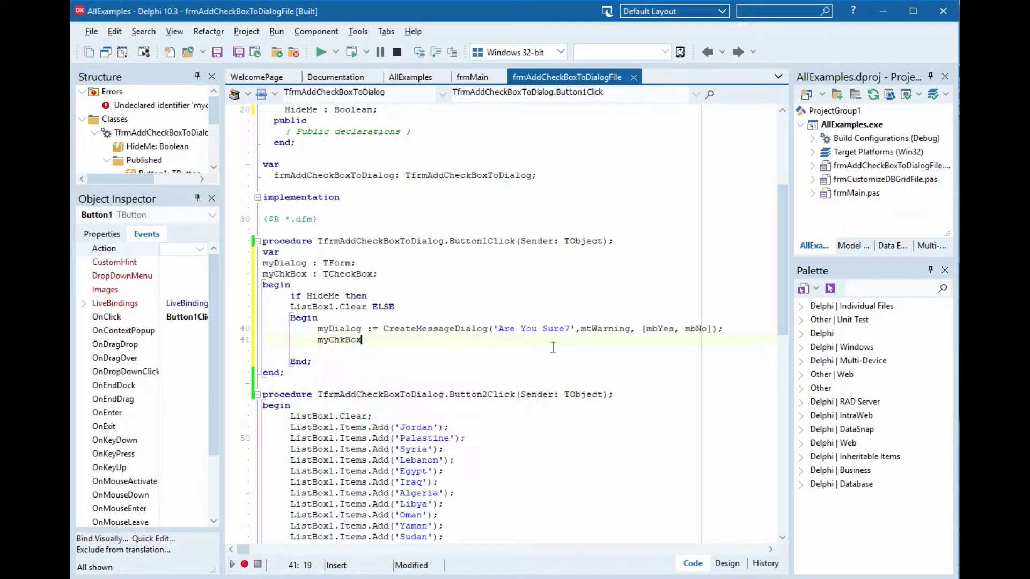
type(" := ")
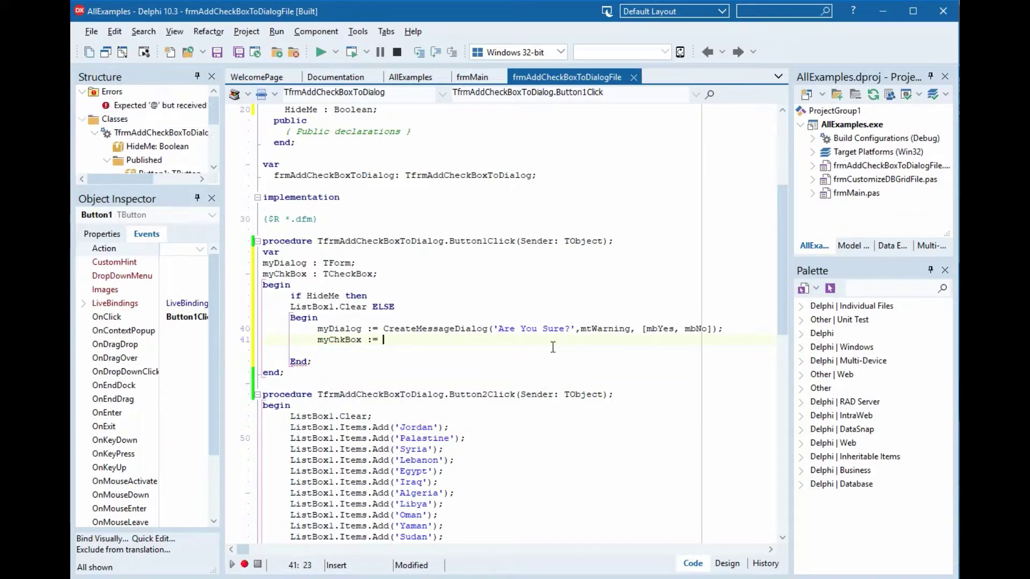
type("TC")
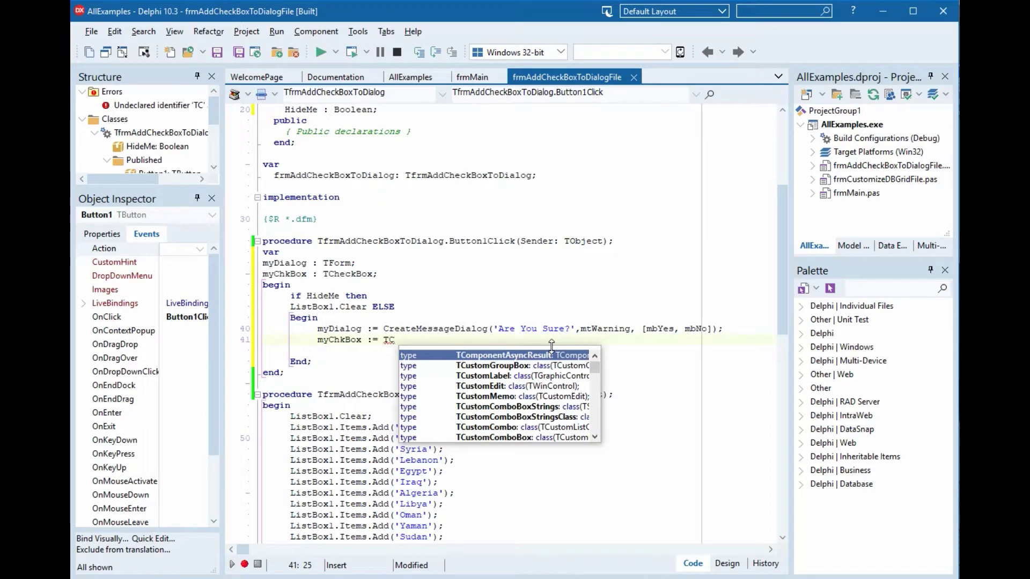
type("heck")
key("Return")
type(".cre")
key("Return")
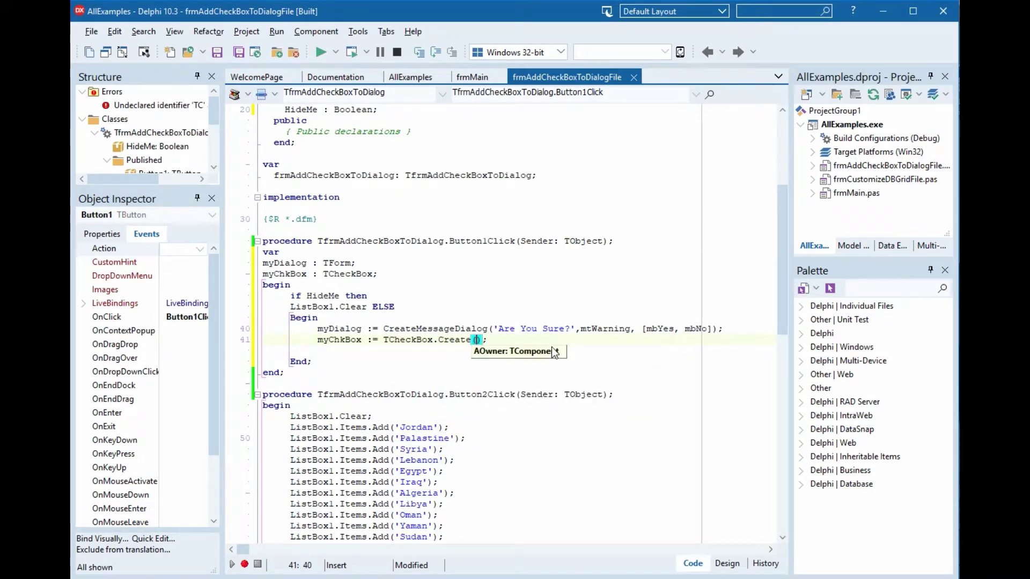
type("myd")
key("Return")
key("End")
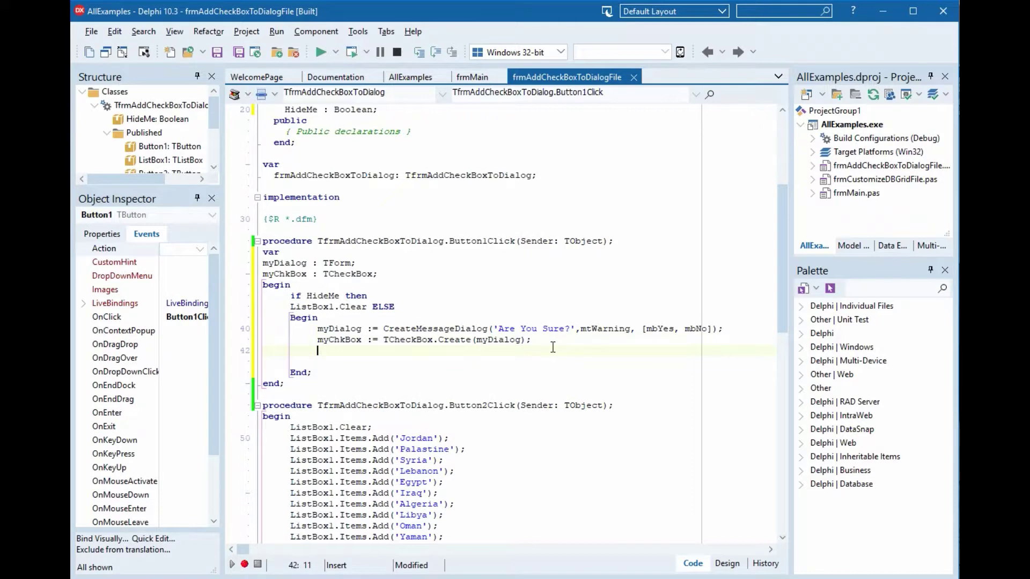
type("wity")
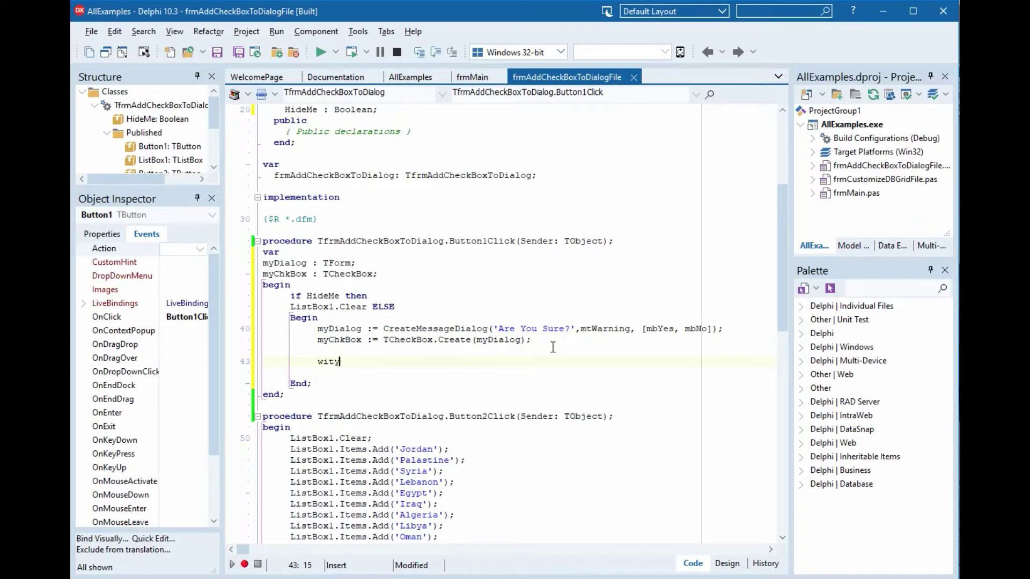
Add a with myDialog block with try/finally, setting Caption to 'Deleting Warning'
key("BackSpace")
type("h myDialog Do")
key("Return")
type("Begin")
key("Return")
key("Tab")
type("te")
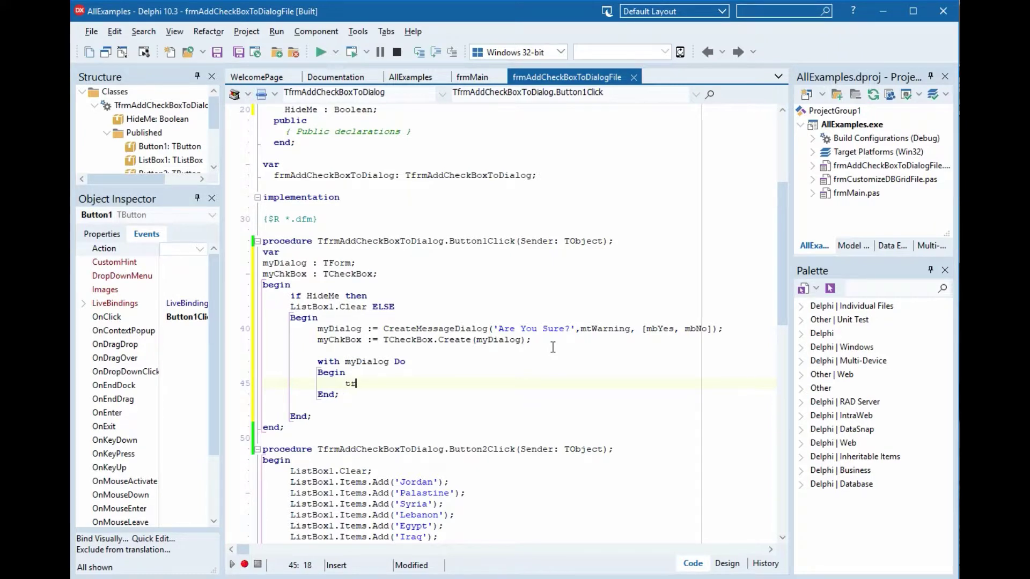
type("y")
key("Return")
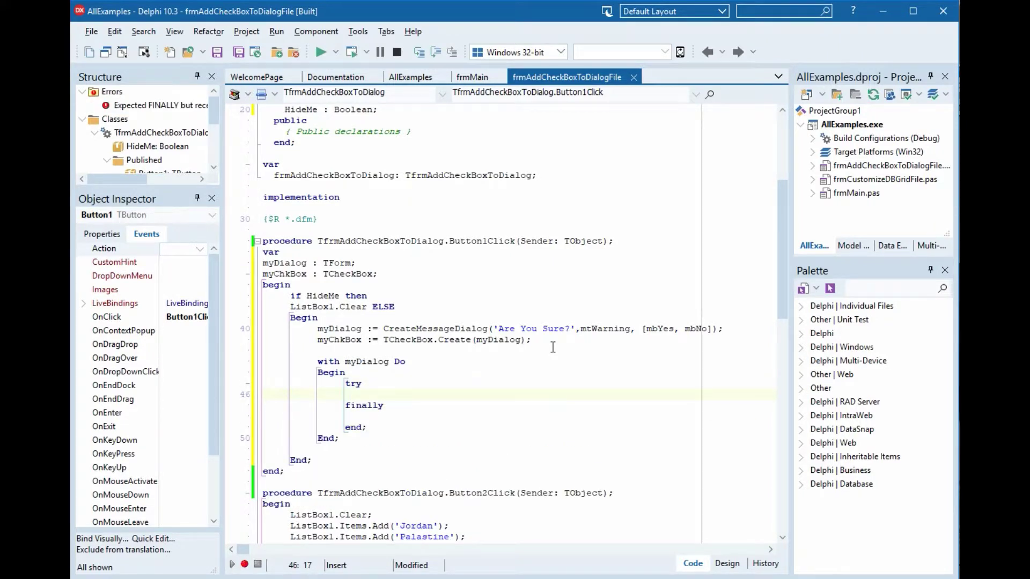
type("C")
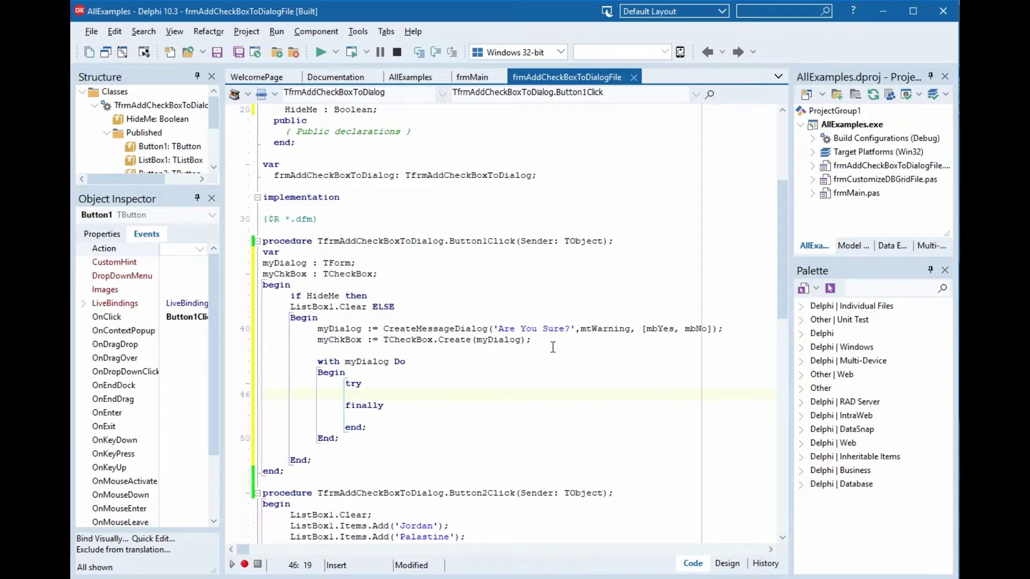
type("aption := ")
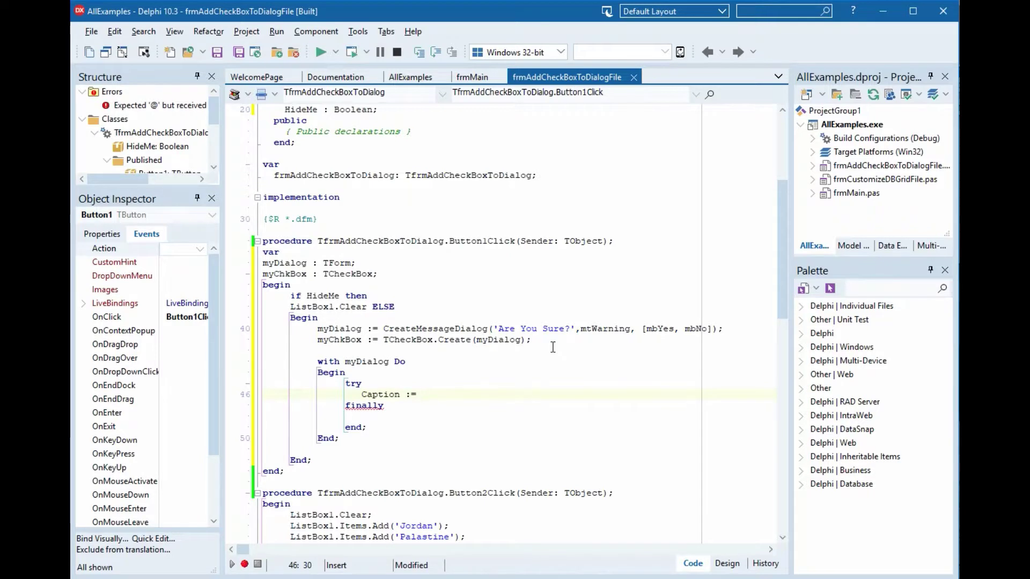
type("'")
type("Deleting Warnoin")
key("BackSpace")
key("BackSpace")
key("BackSpace")
type("ing")
key("Left")
key("Left")
key("Left")
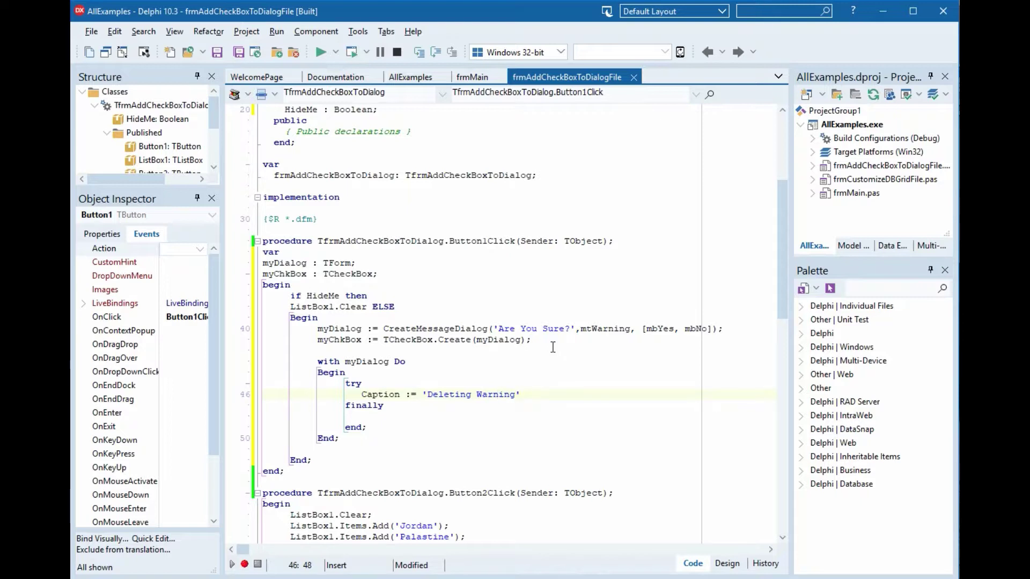
type(";")
Set the dialog's Height to 160 and Width to 200
key("Return")
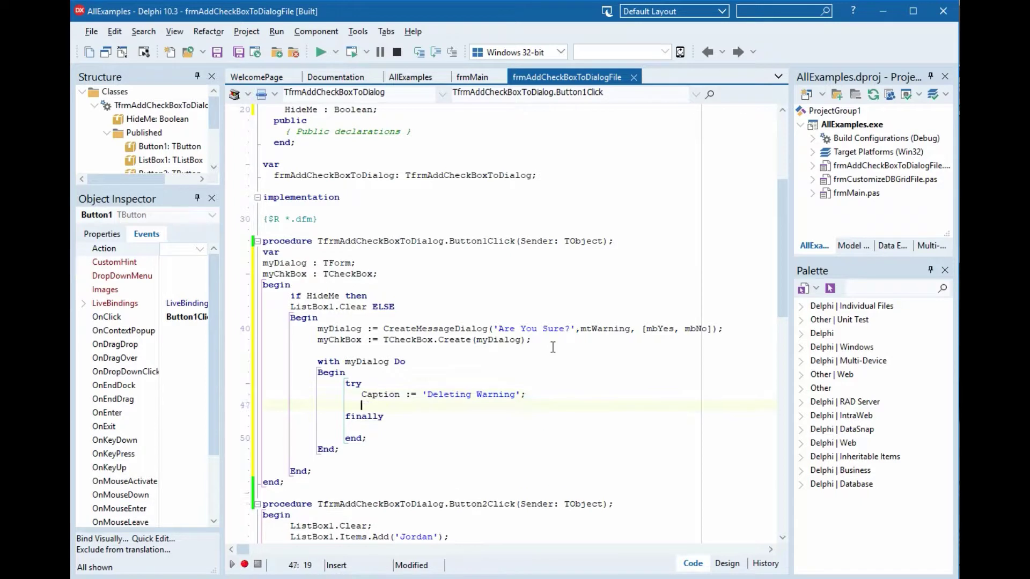
type("He")
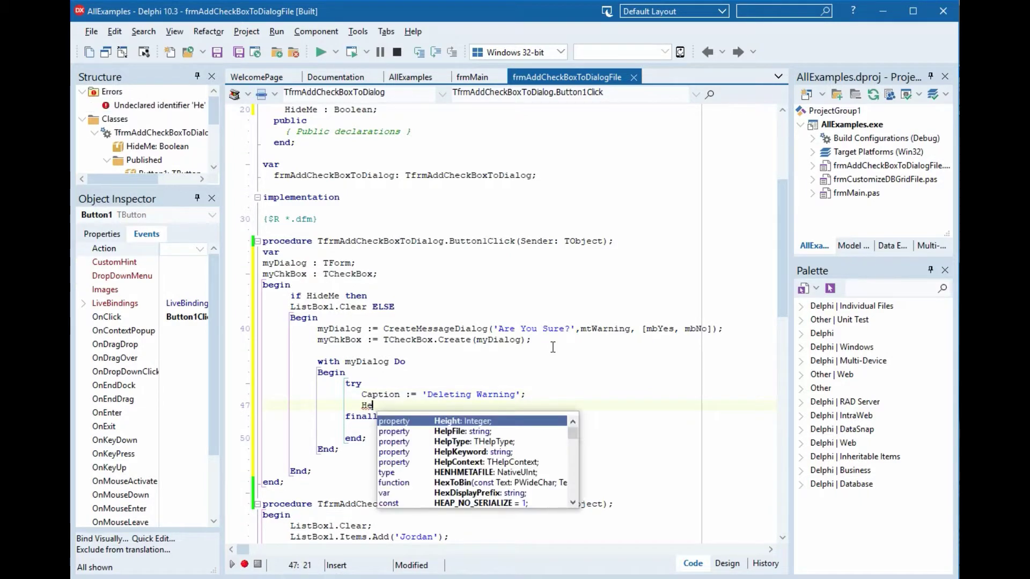
type("ight := 160;")
key("Return")
type("Width := 200;")
key("Return")
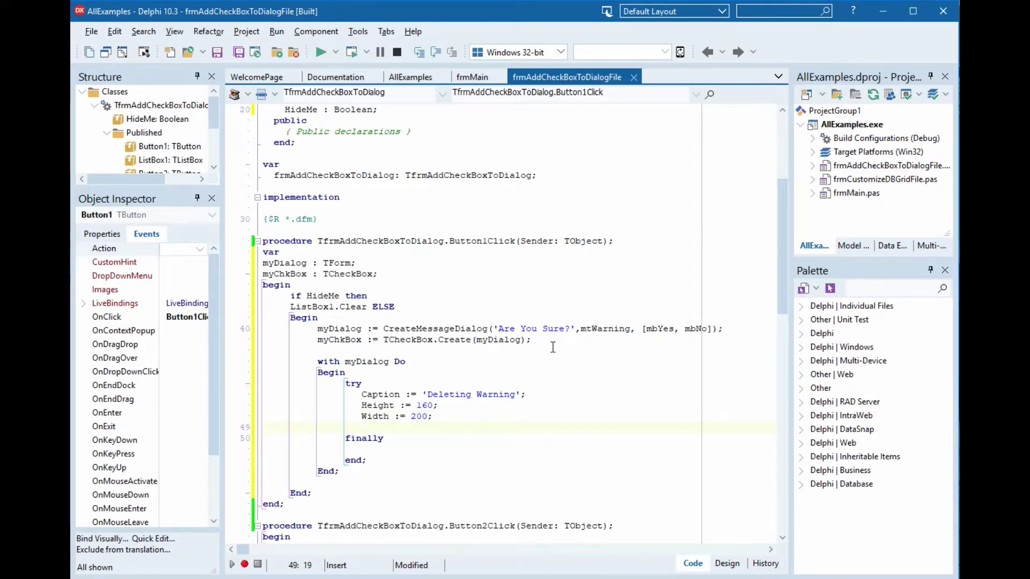
Add a With myChkBox Do Begin…End block inside the try section
key("Return")
type("With my")
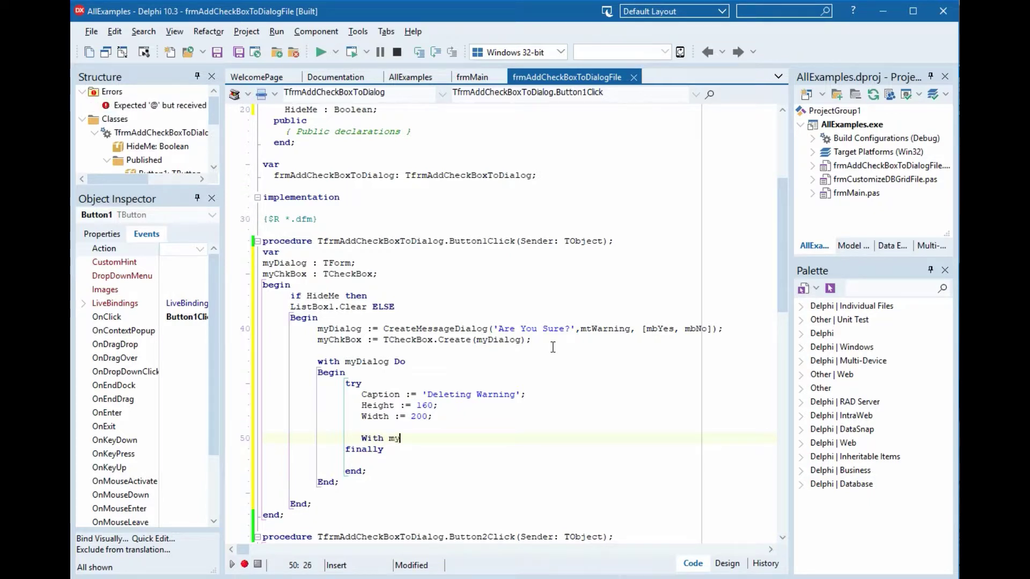
key("ctrl+space")
type("C")
key("Return")
type("Do")
key("Return")
type("Begion")
key("BackSpace")
key("BackSpace")
type("n")
key("Return")
key("Return")
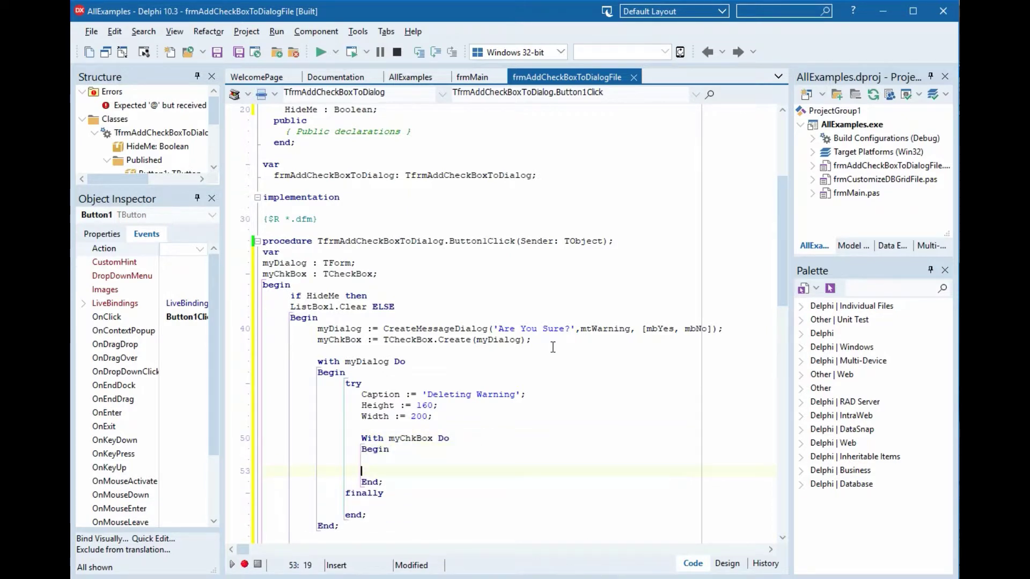
key("Up")
key("Tab")
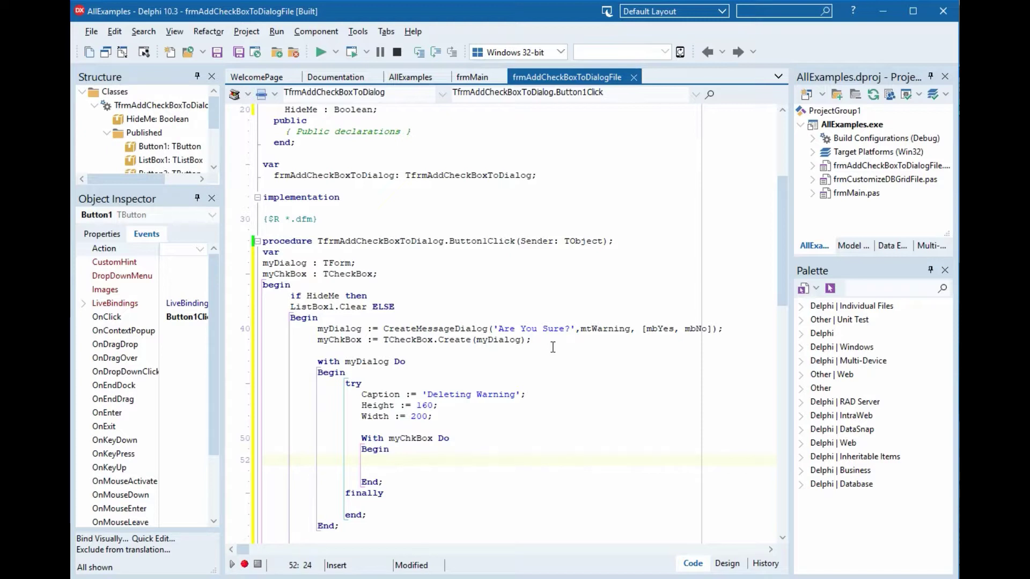
Set the checkbox Parent to myDialog and Caption to 'Don''t Show Me Next Time'
key("ctrl+space")
type("rent :=")
key("ctrl+space")
type("my")
key("Return")
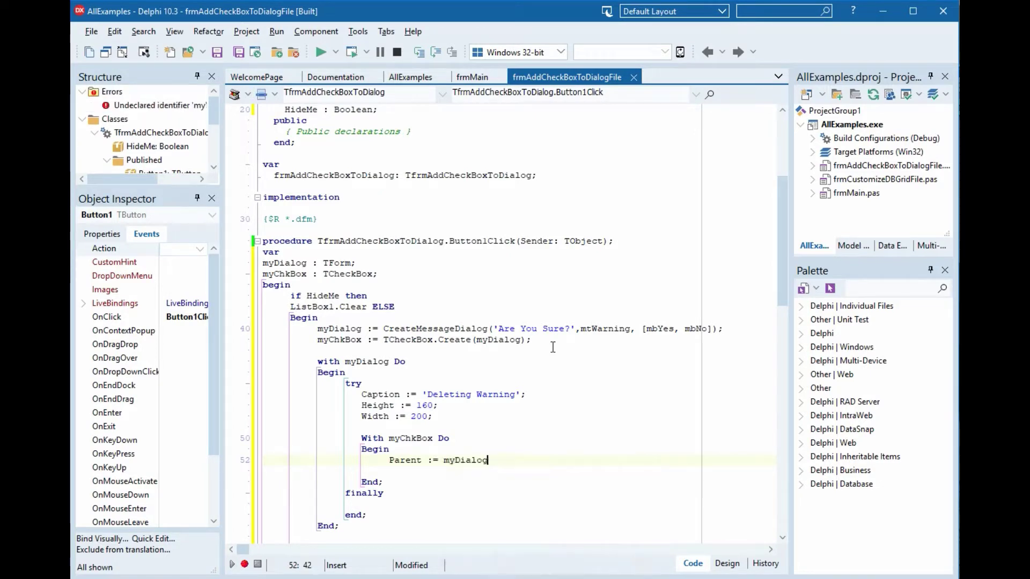
type(";")
key("Return")
type("Cap")
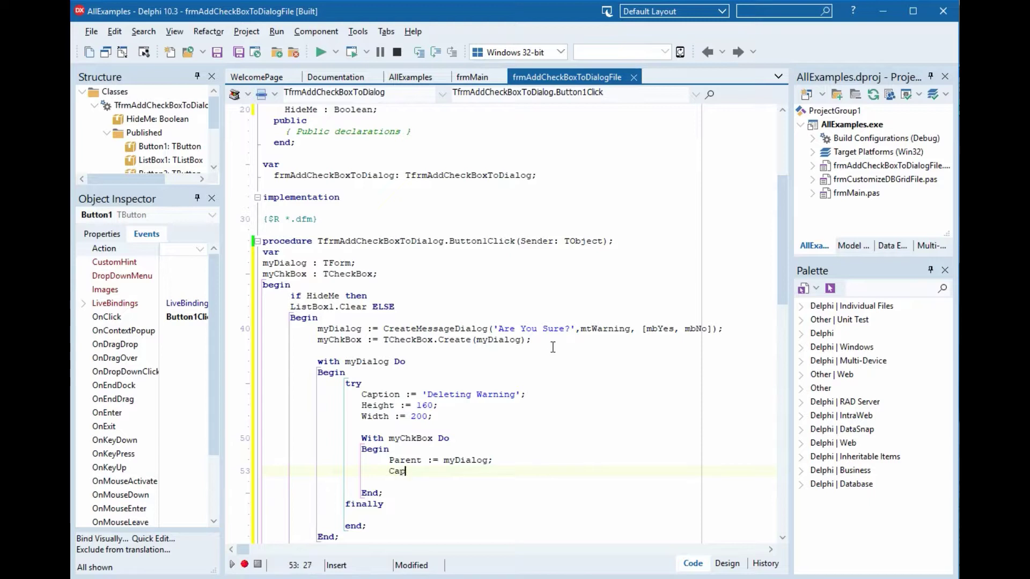
type("tion := ''")
type(";")
key("Left")
key("Left")
type("Co")
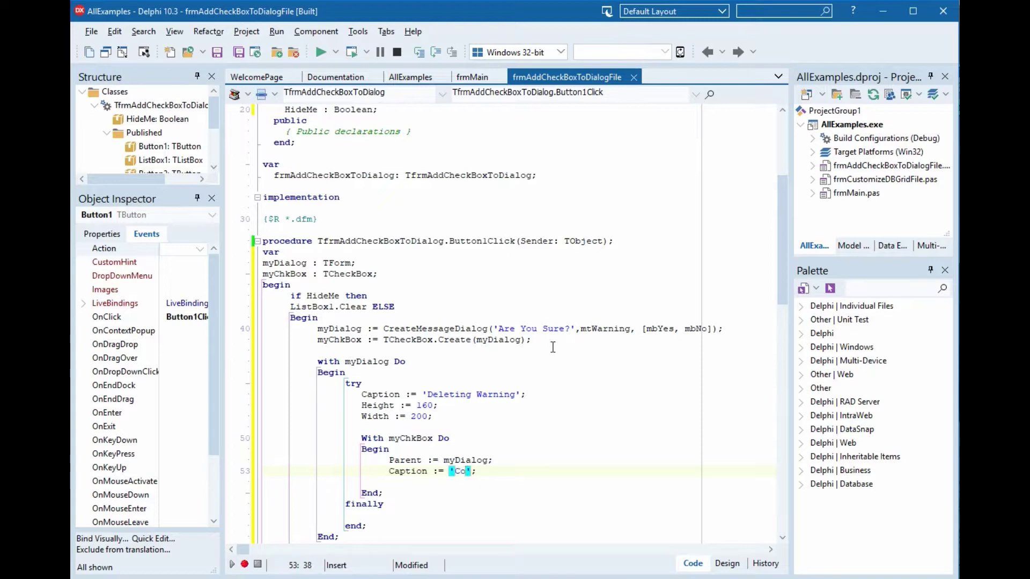
key("BackSpace")
key("BackSpace")
type("Don")
type("''t")
type(" Show ")
type("Me Next Time")
key("End")
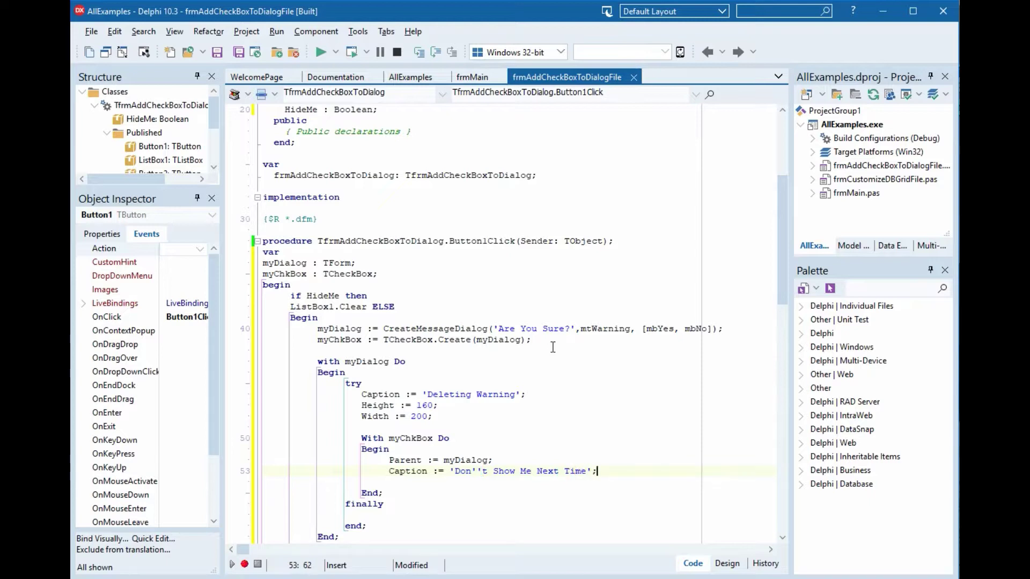
key("Return")
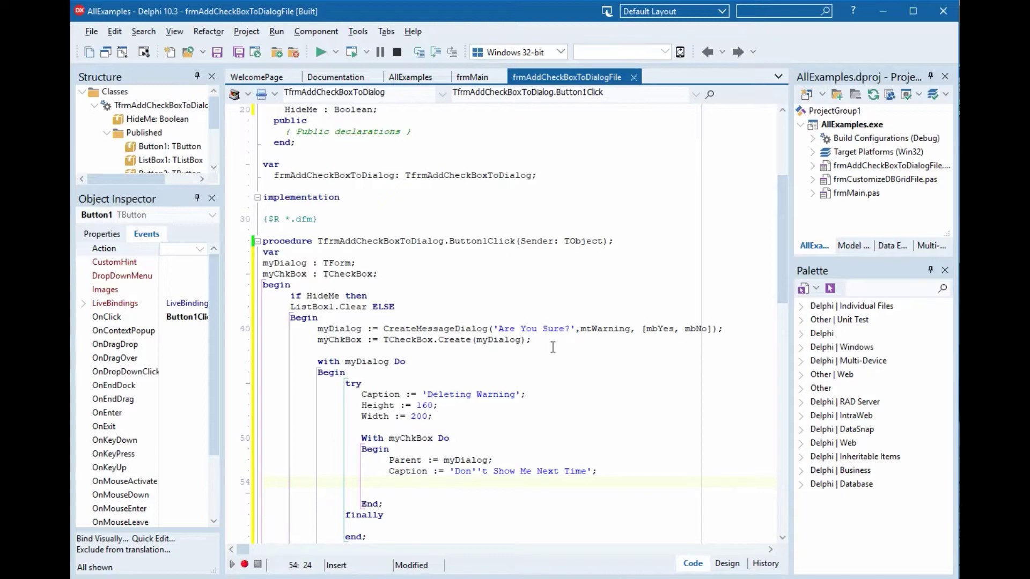
type("With :")
type("=")
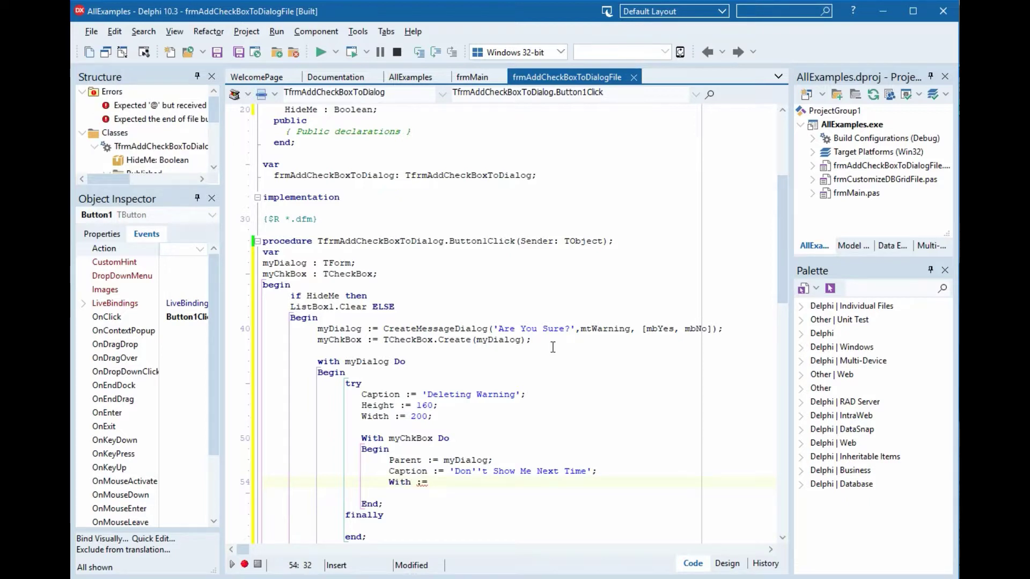
Set the checkbox Width to 180, Top to 100 and Left to 10
key("Left")
key("Left")
key("Left")
type("d")
key("End")
type("180;")
key("Return")
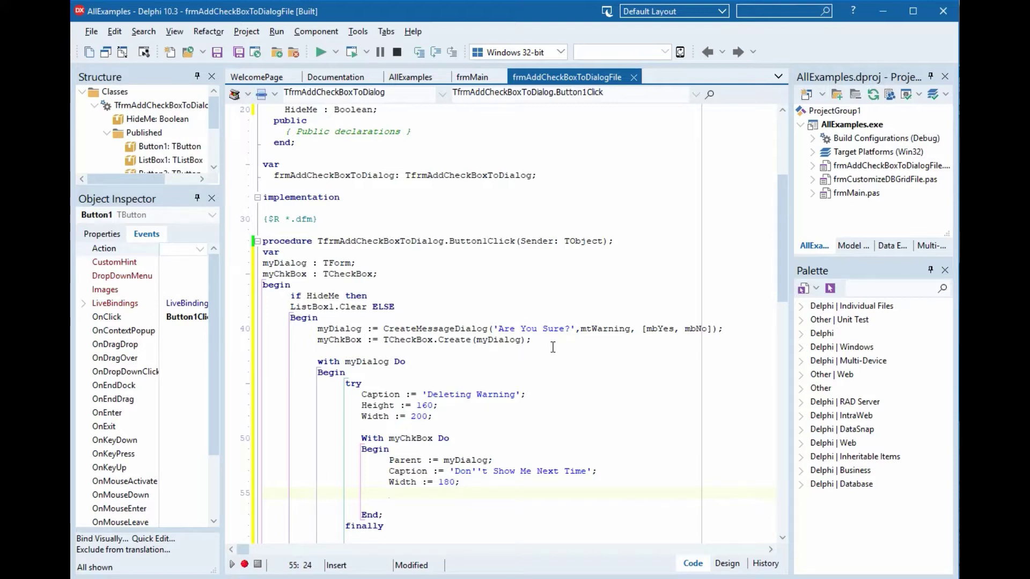
type("Top := 100;")
key("Return")
type("le")
key("Return")
type("Left := 10;")
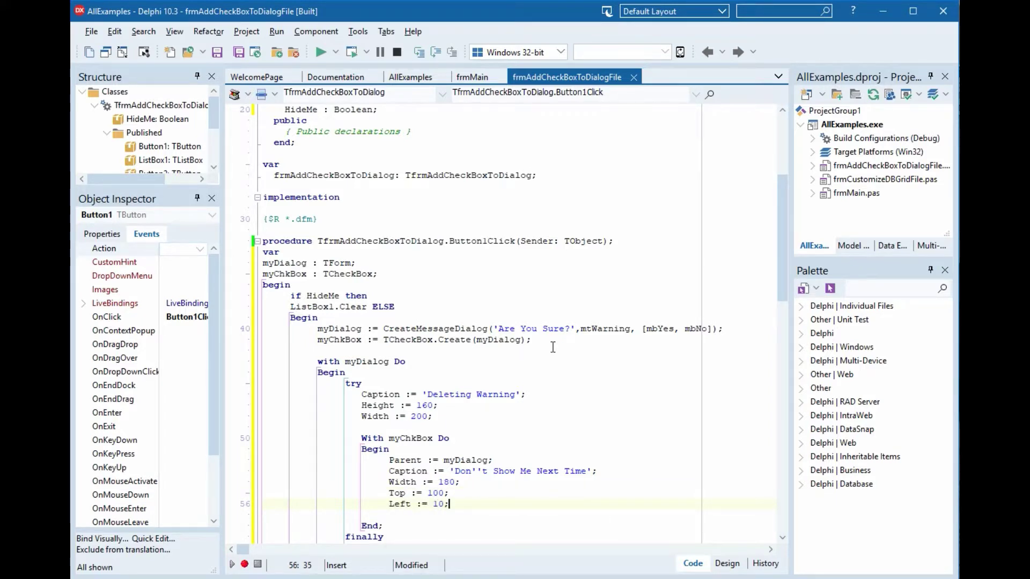
Remove the extra blank line before End and start an if-then statement below the block
key("Home")
key("Down")
key("Delete")
key("End")
key("Return")
key("Return")
scroll(515, 352, "down", 2)
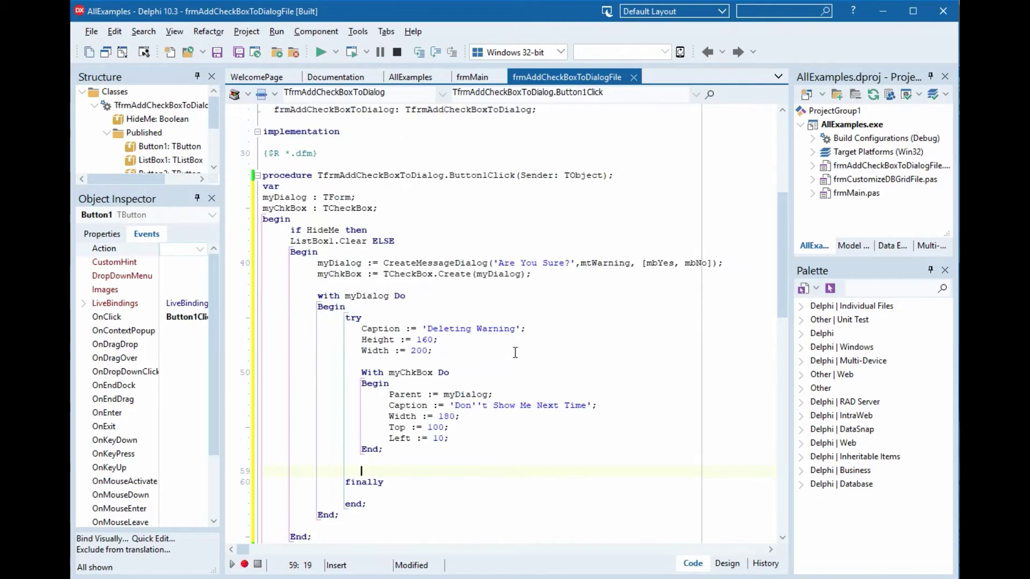
scroll(515, 353, "down", 2)
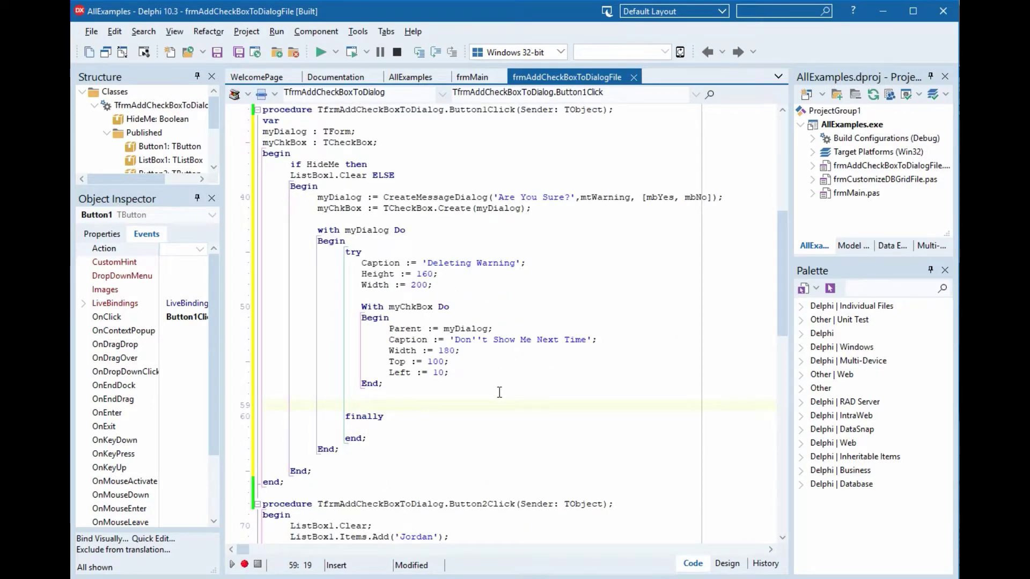
type("if")
key("space")
type("(True)Sho")
Write the condition if (ShowModal = ID_YES) then after the checkbox block
key("BackSpace")
key("BackSpace")
key("BackSpace")
type("Sho")
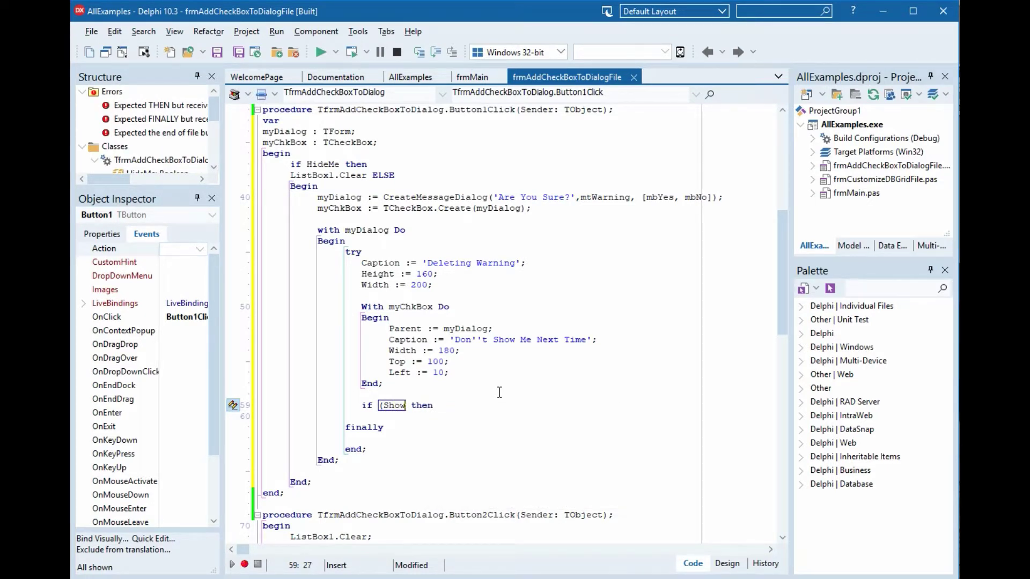
type("wmo")
key("Return")
type("= ")
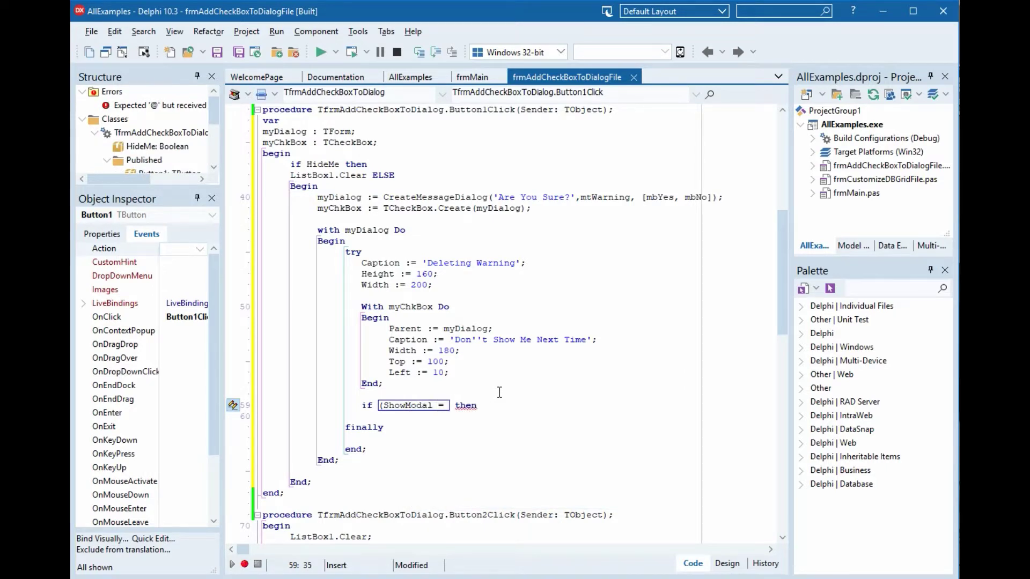
type("ID_Y")
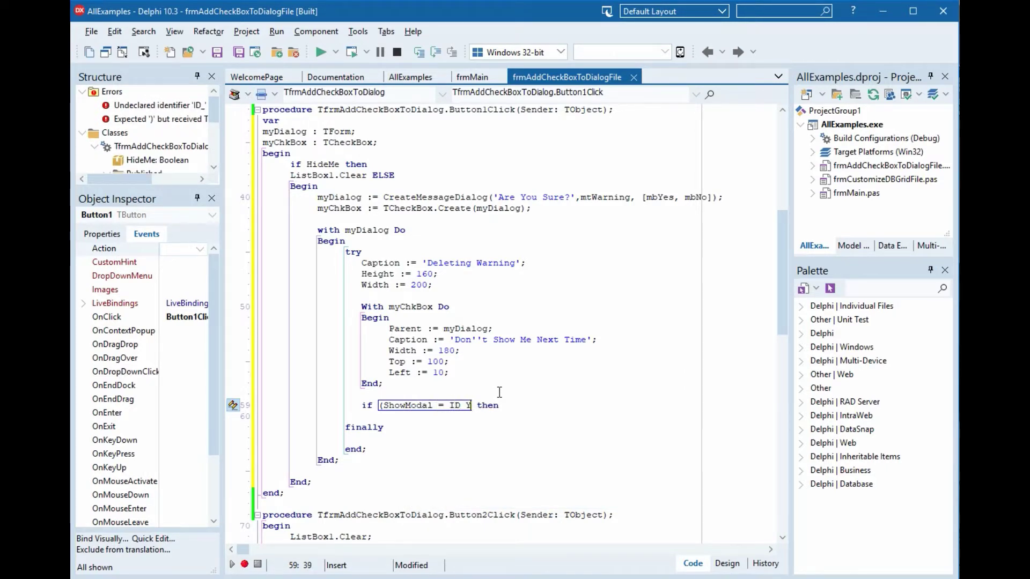
type("ES")
key("Return")
key("Down")
key("Up")
key("End")
type(")")
Point out how ShowModal ties to the with myDialog block, its TForm declaration, and ID_YES
left_click(416, 407)
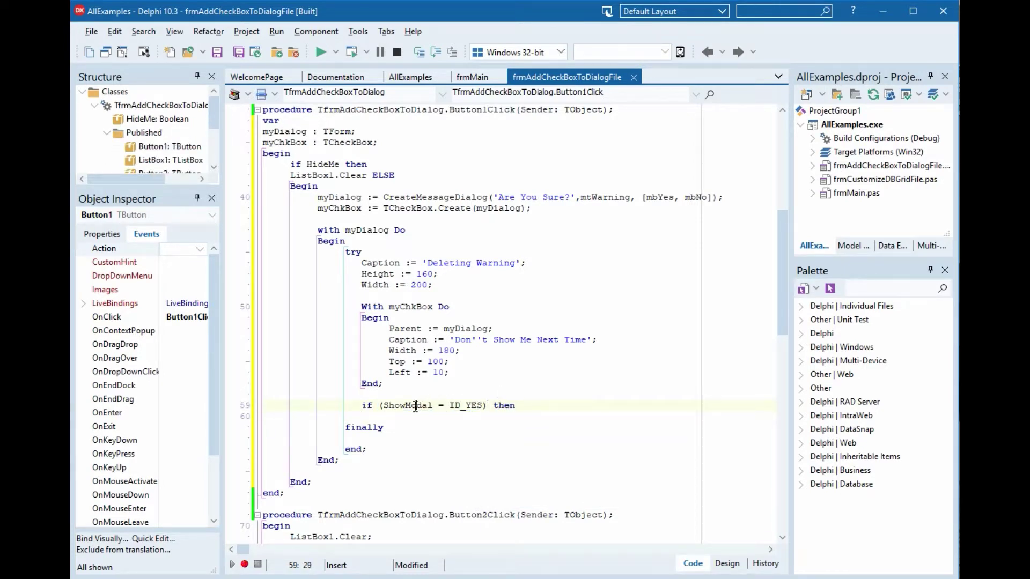
left_click(417, 307)
left_click(366, 230)
left_click(341, 132)
left_click(403, 405)
left_click(443, 405)
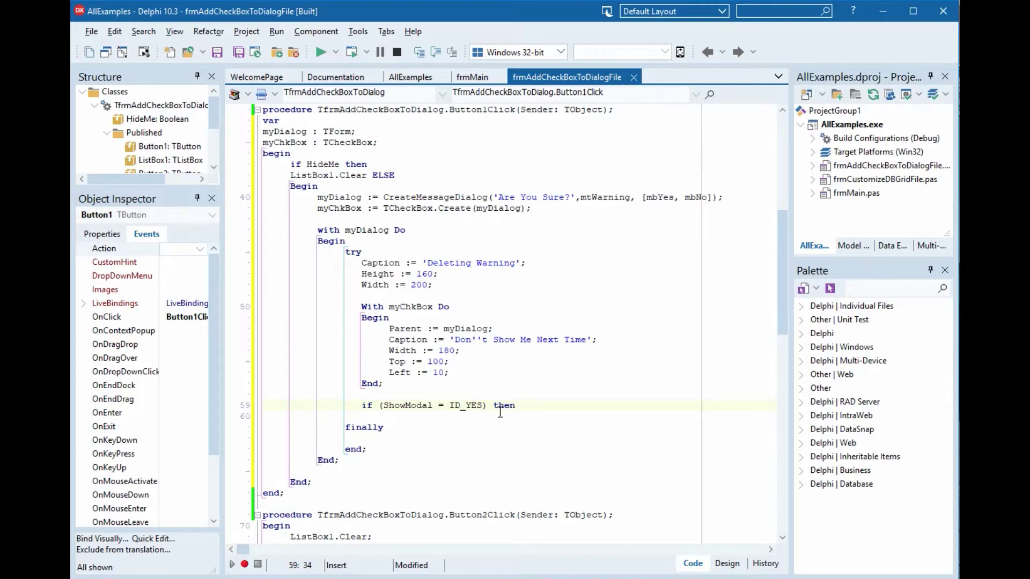
Add a Begin/End block under the ID_YES check containing 'ListBox1.Clear;'
key("End")
key("Return")
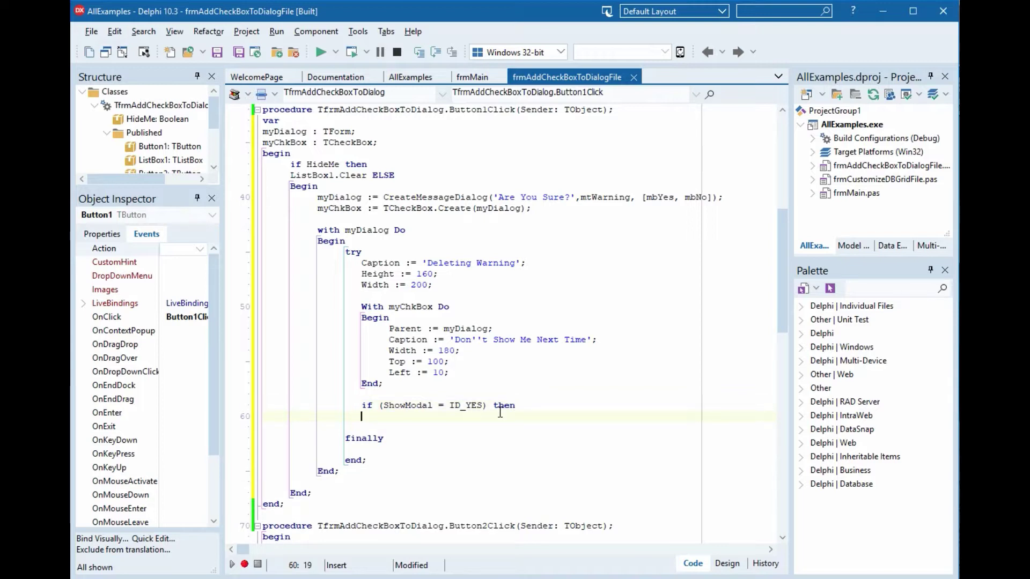
type("Begin")
key("Return")
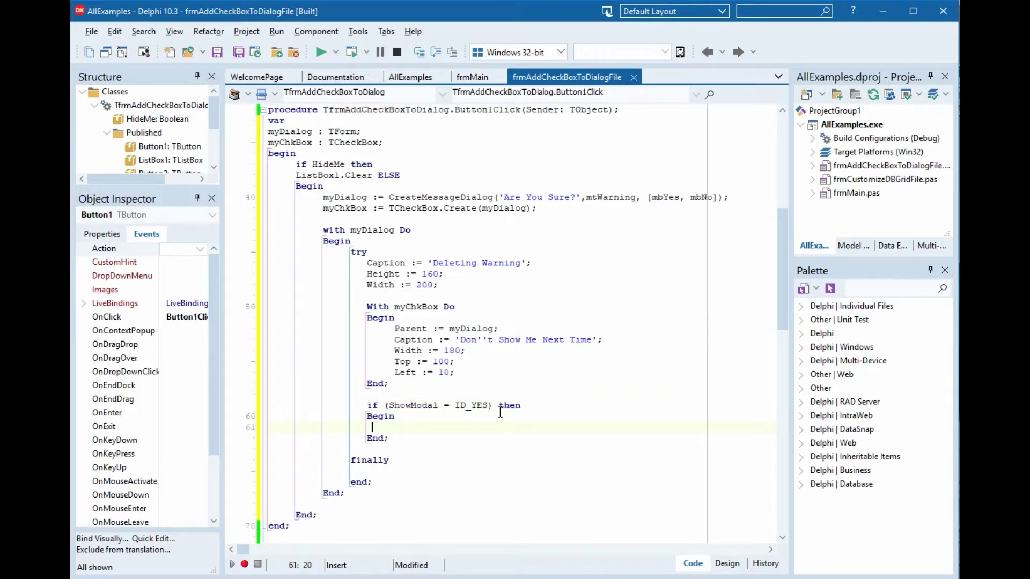
type("Lis")
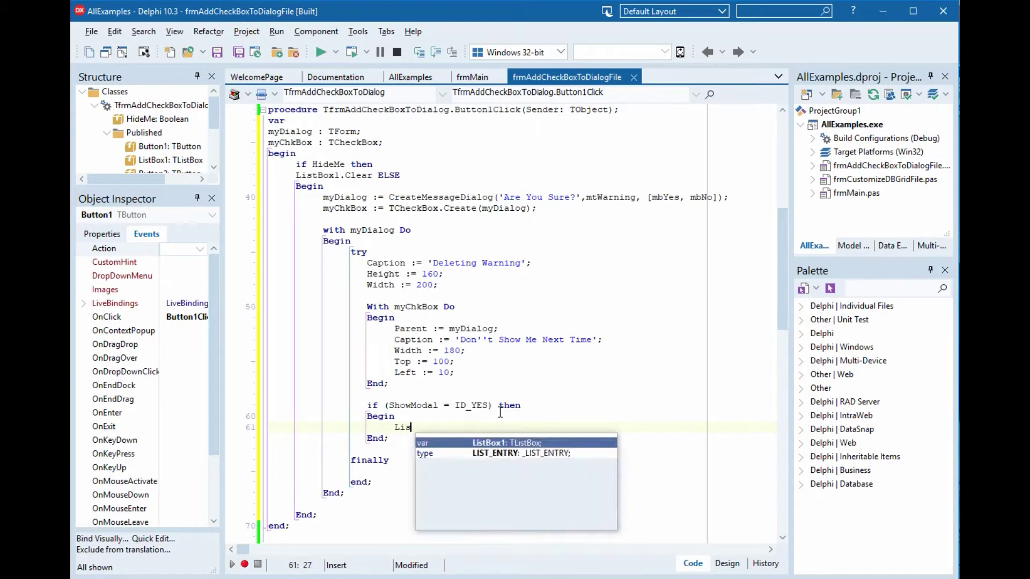
key("Return")
type(".C")
key("Return")
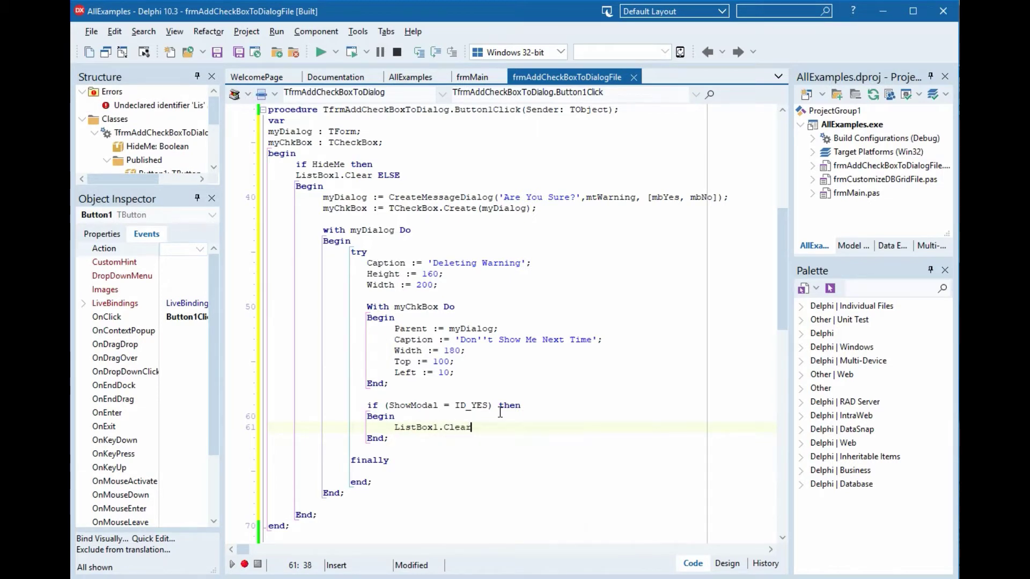
type(";l")
key("Return")
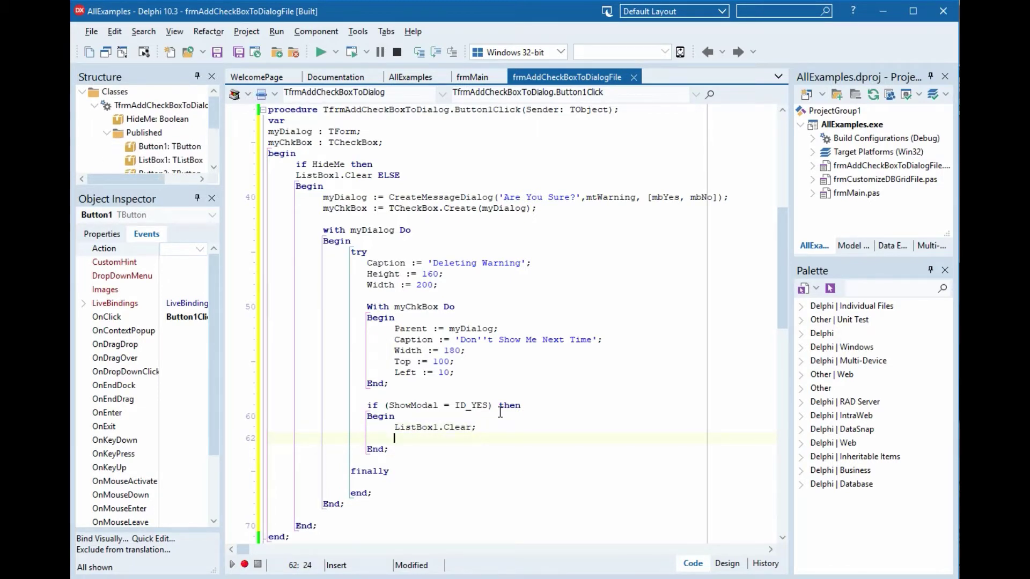
type("if True then")
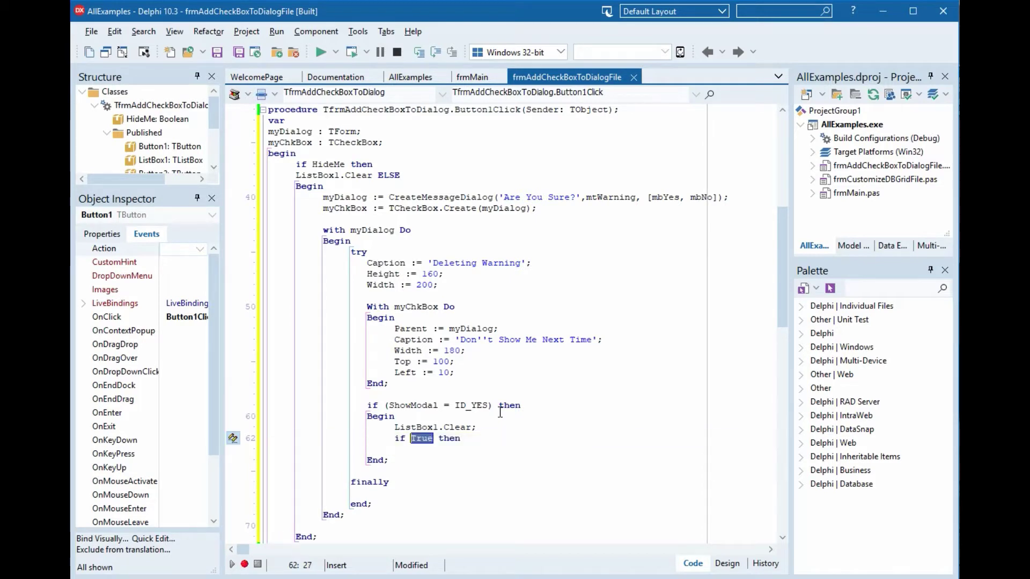
type("myc")
Add 'if myChkBox.Checked then HideMe := True;' inside the Yes block
key("Return")
type(".Action/")
key("BackSpace")
key("BackSpace")
key("BackSpace")
key("BackSpace")
key("BackSpace")
key("BackSpace")
key("BackSpace")
type("c")
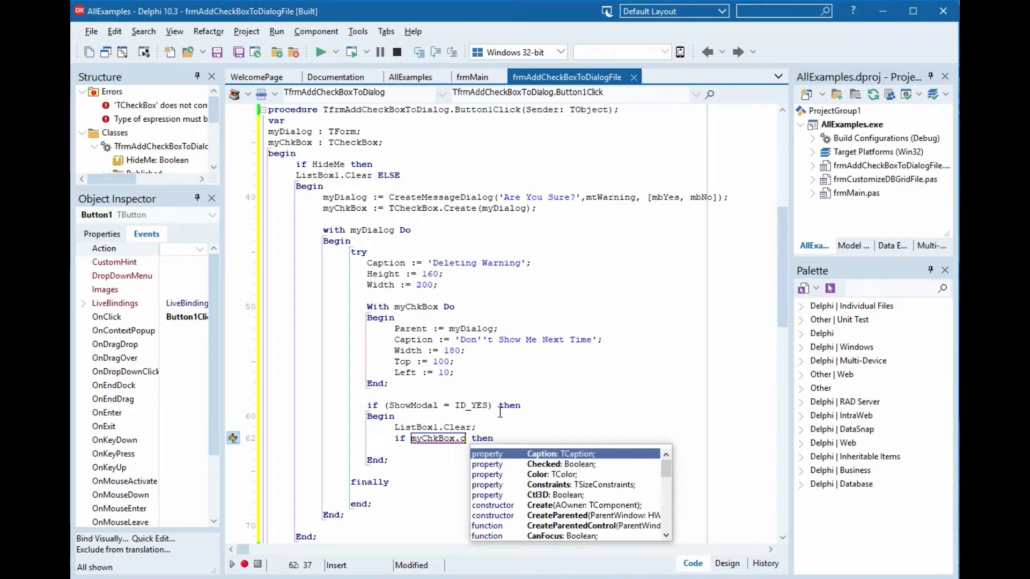
type("h")
key("Return")
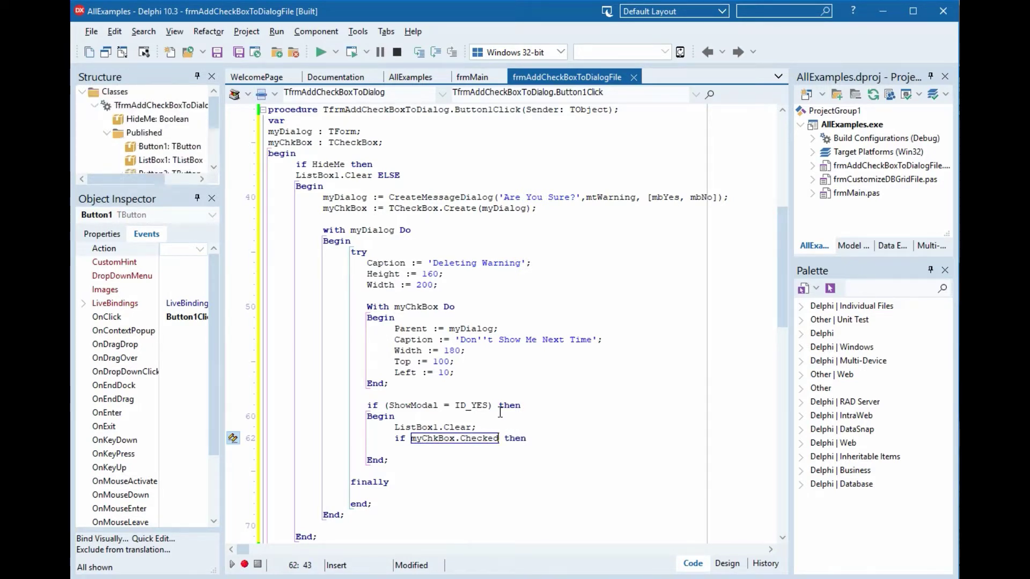
key("Down")
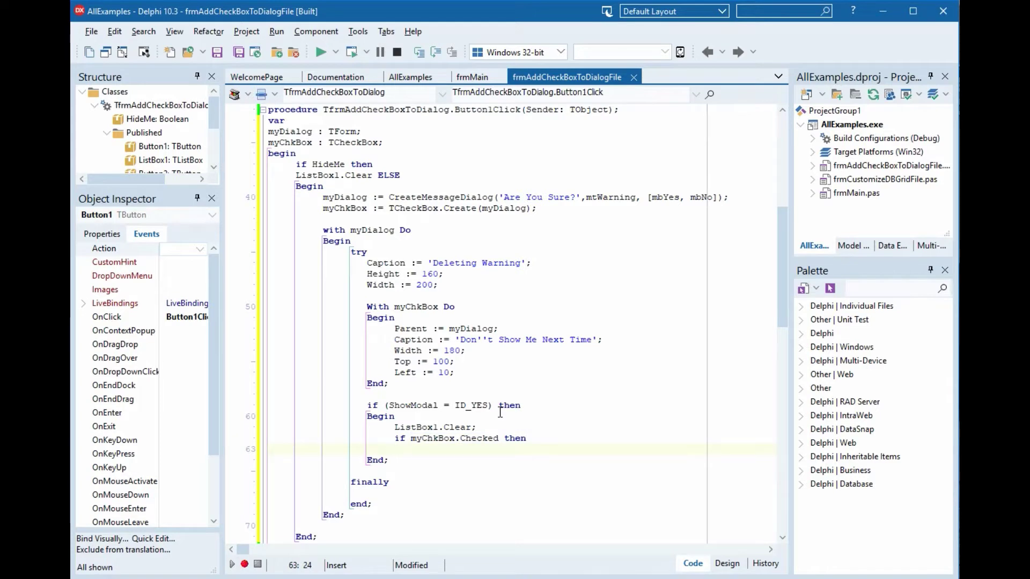
type("hide")
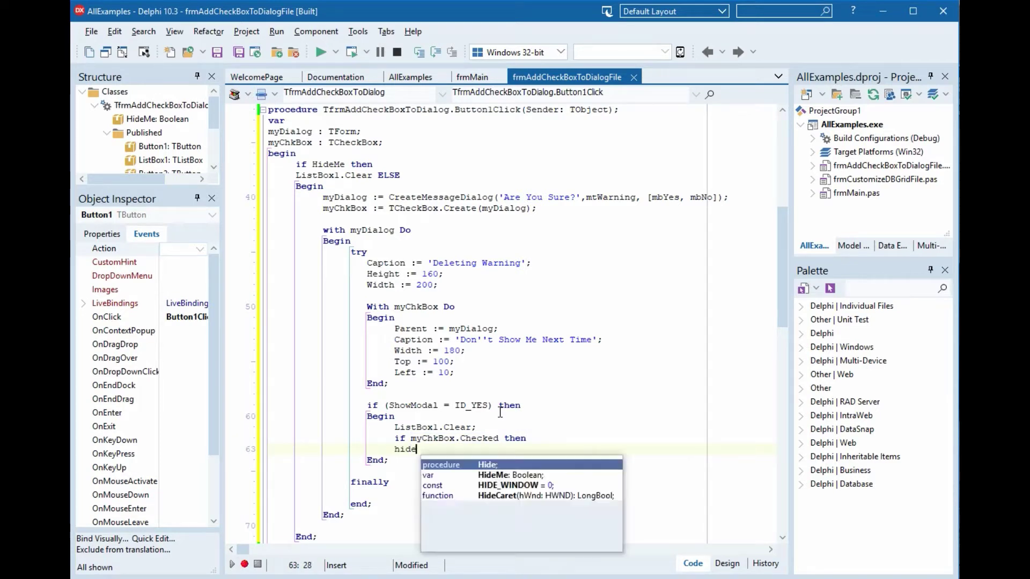
key("Down")
key("Return")
type(":= True;")
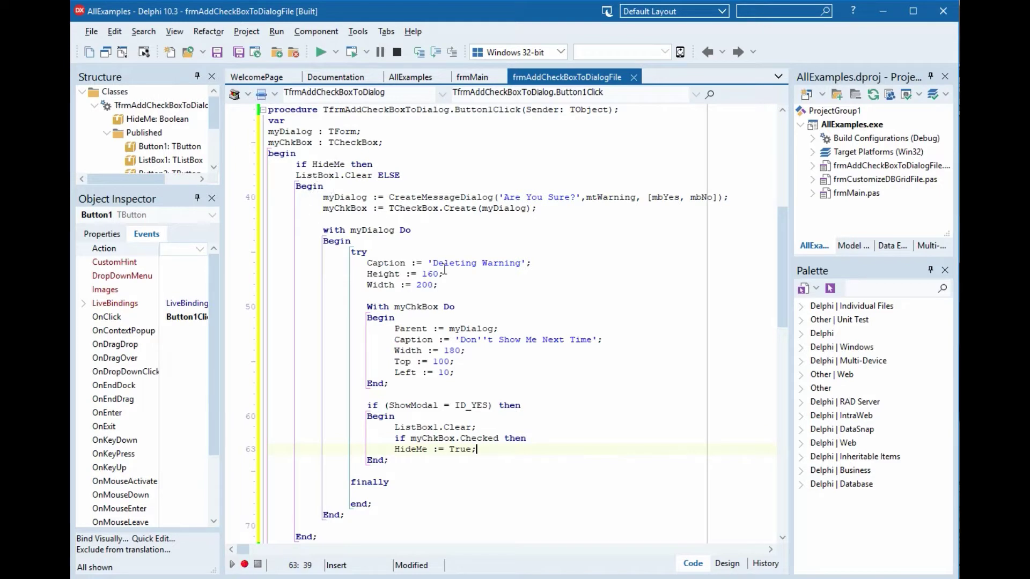
scroll(386, 430, "down", 1)
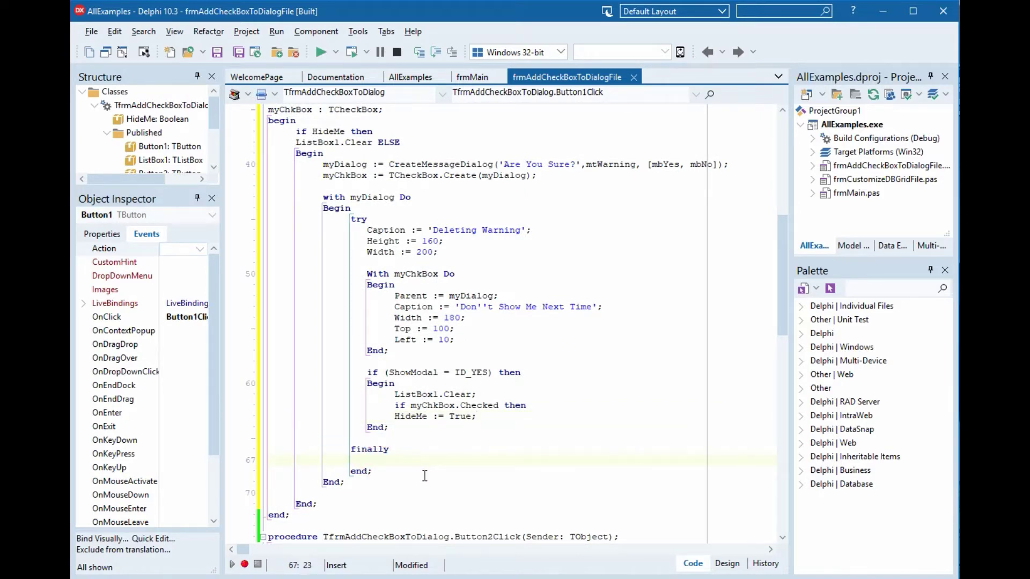
type("myC")
Under 'finally', write 'myChkBox.Free;' followed by 'Free;' to release the dialog
key("Return")
type("myChkBox.")
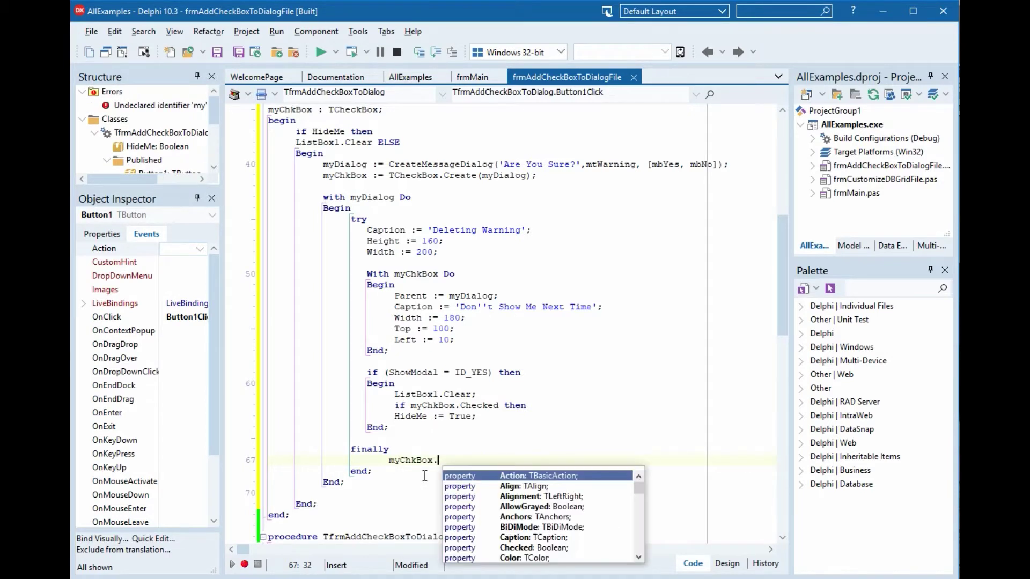
type("fre")
key("Down")
key("Down")
key("Return")
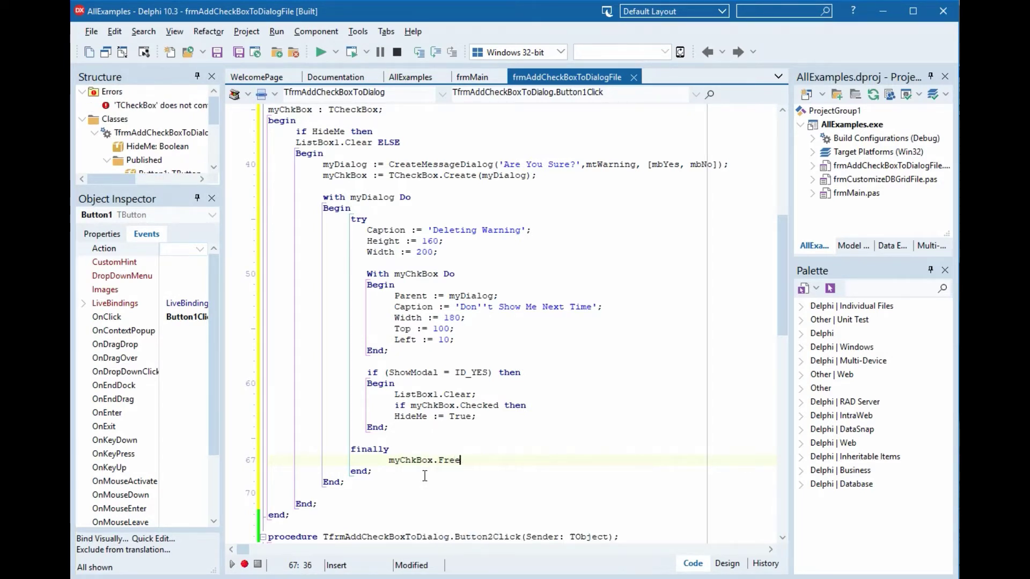
type(";")
scroll(425, 475, "down", 1)
key("Return")
type("Free;")
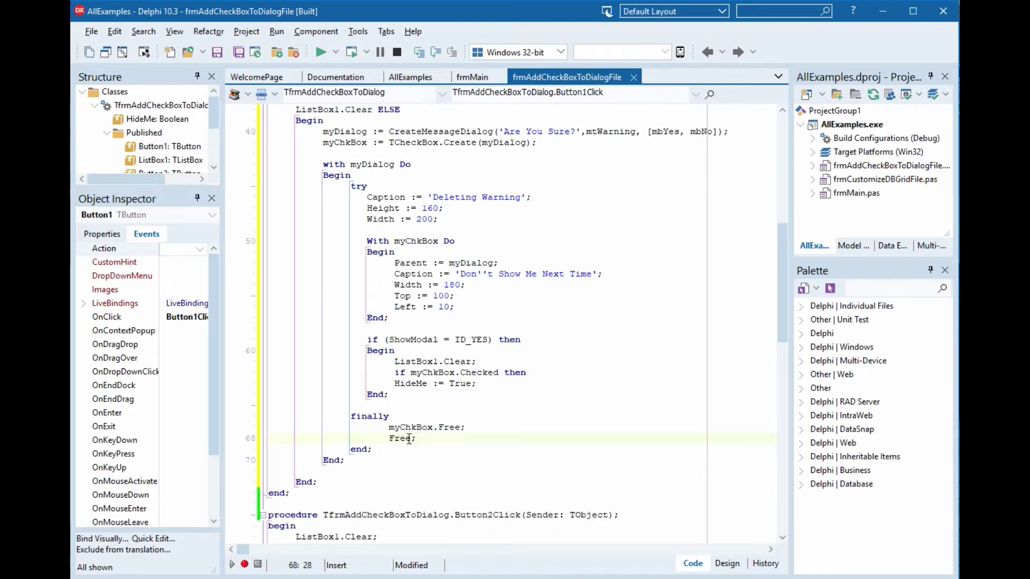
left_click(400, 437)
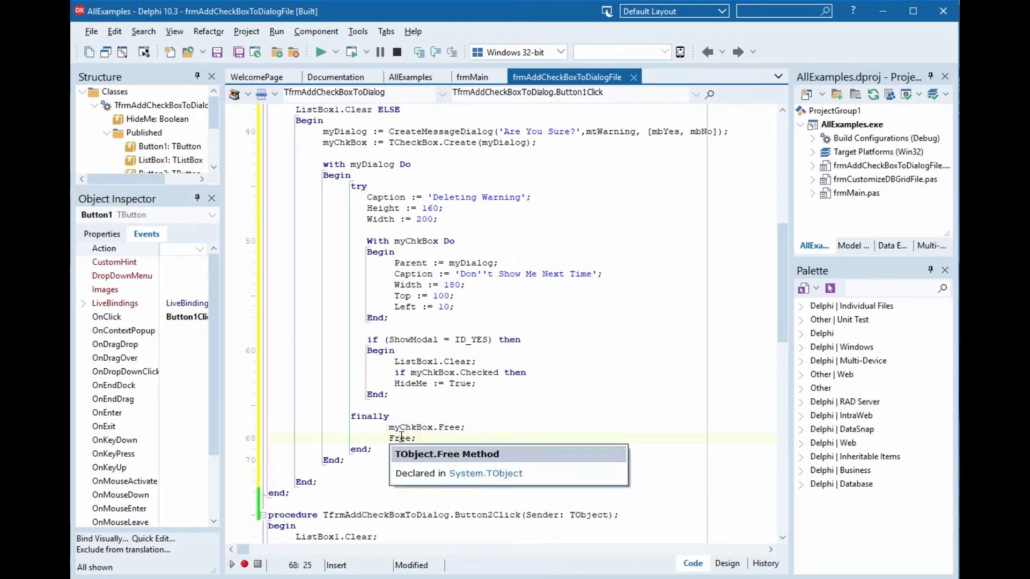
mouse_move(372, 164)
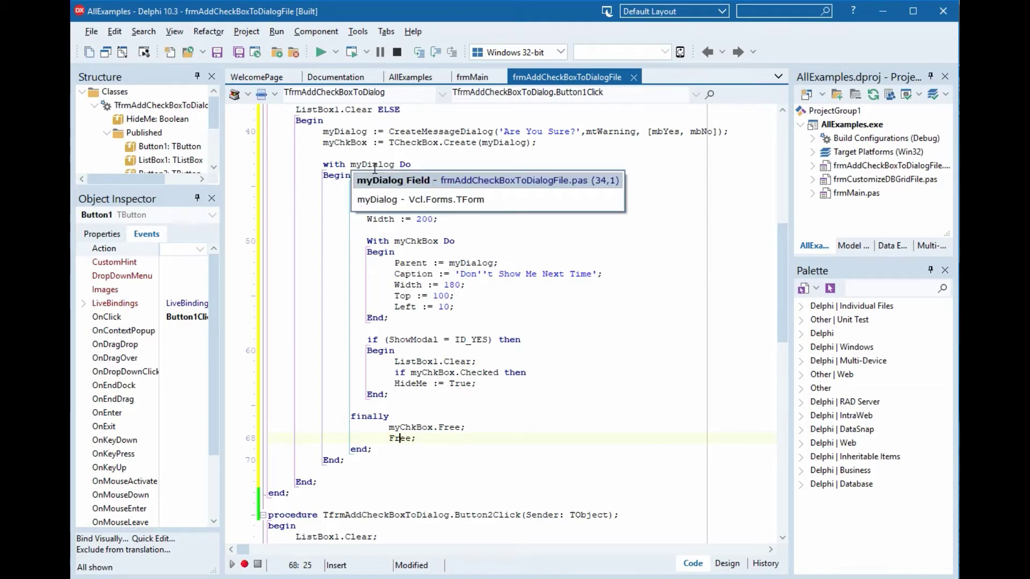
Save and run the app, fill the country list, then Clear and answer No
left_click(238, 54)
left_click(321, 52)
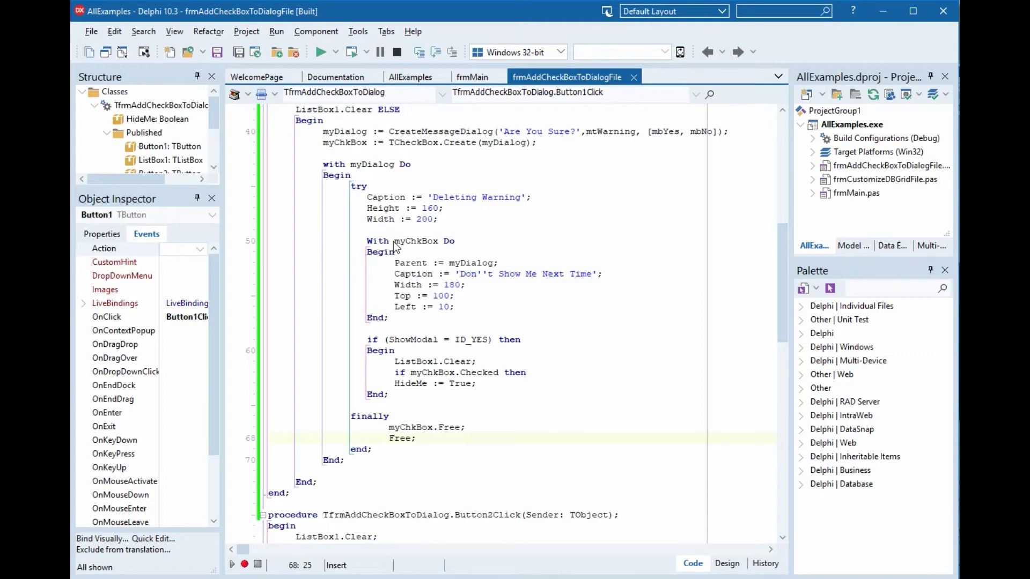
left_click(360, 182)
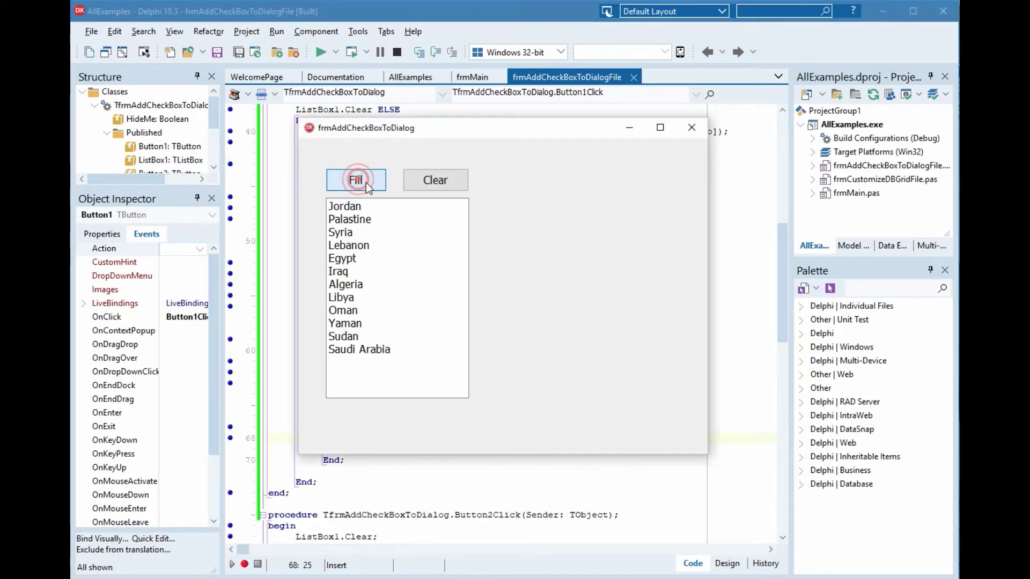
left_click(430, 180)
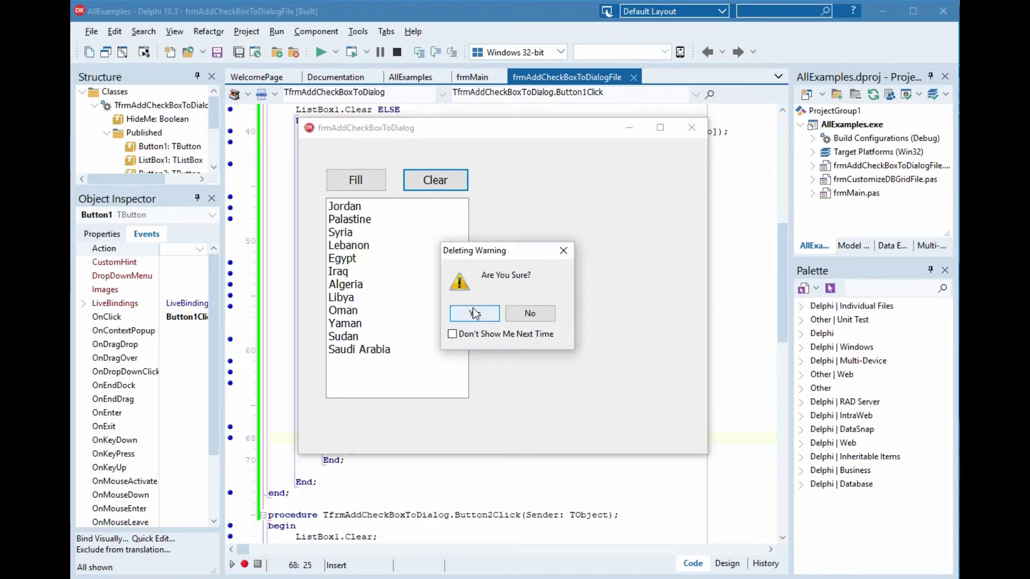
left_click(529, 317)
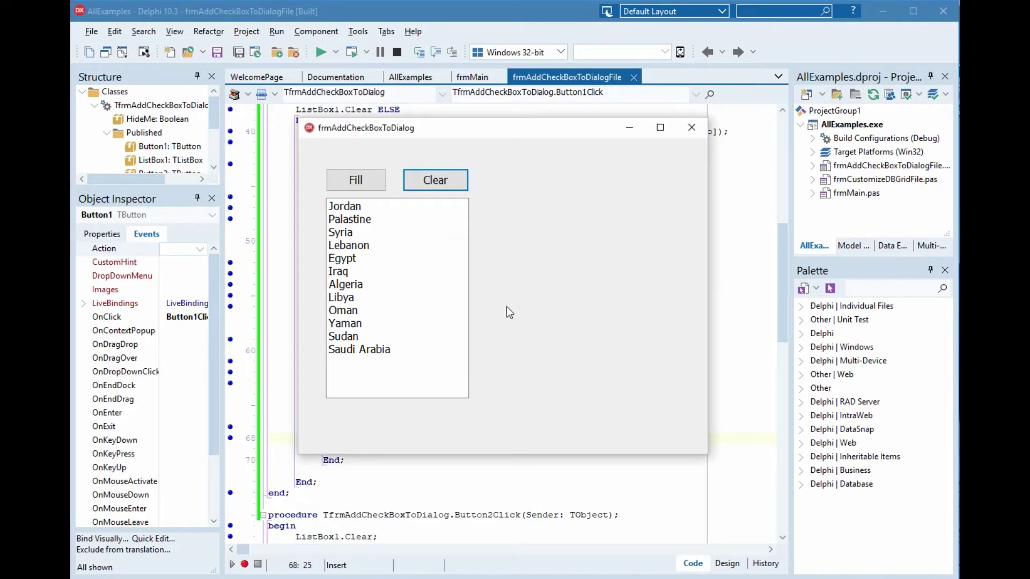
Confirm a clear with Yes, refill, then clear again with 'Don't Show Me Next Time' ticked
left_click(436, 181)
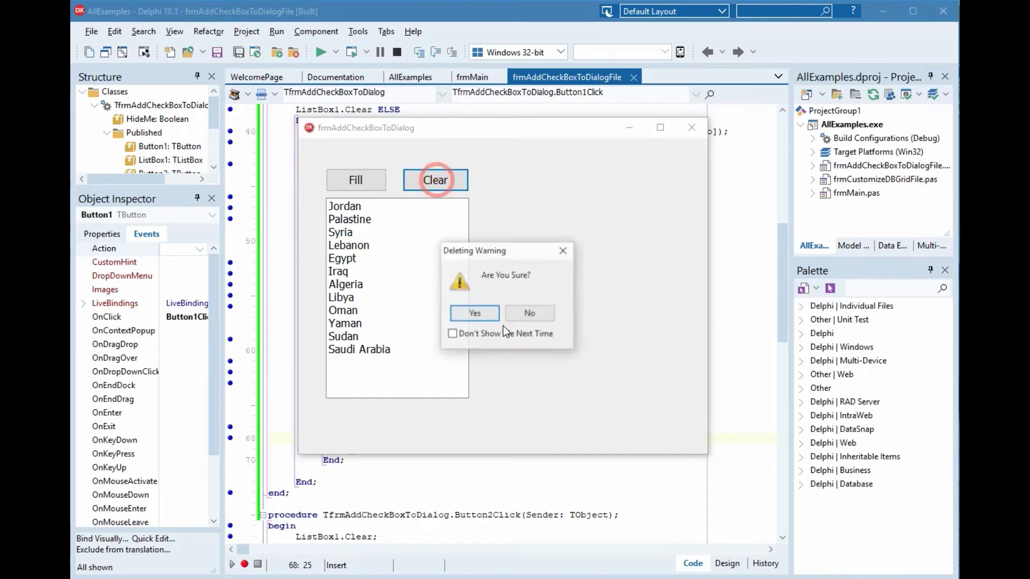
left_click(478, 314)
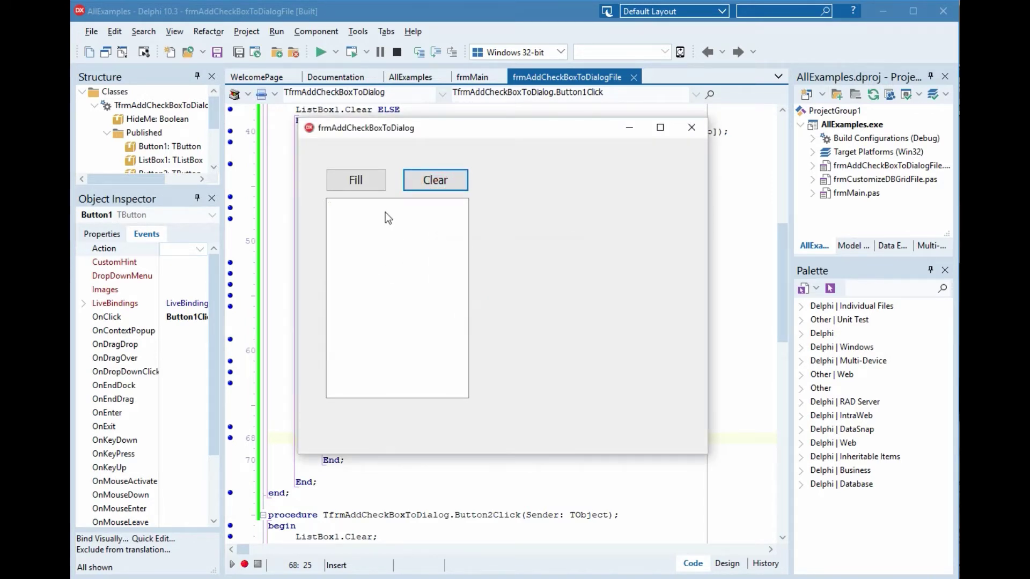
left_click(368, 184)
left_click(436, 187)
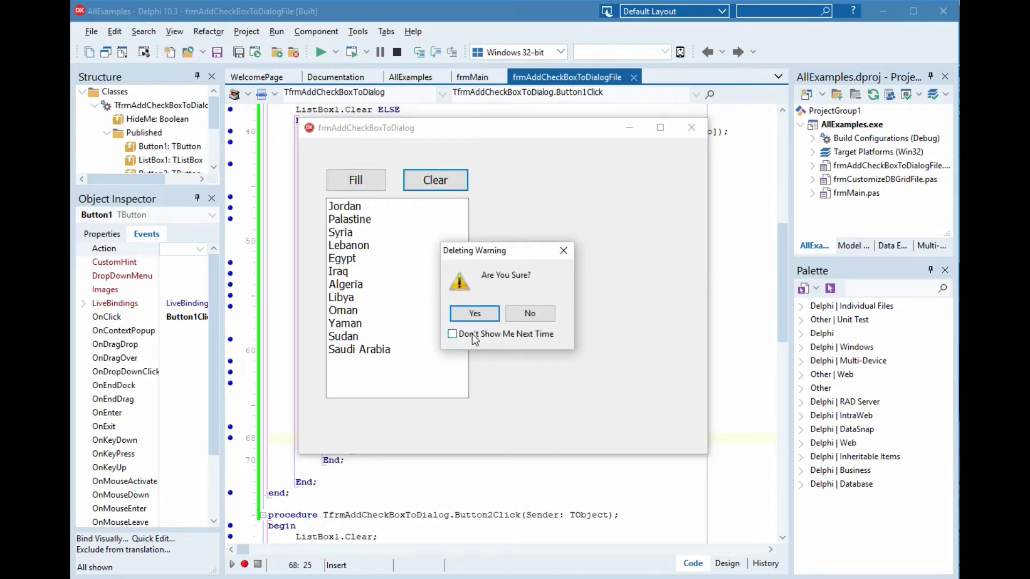
left_click(453, 335)
left_click(470, 317)
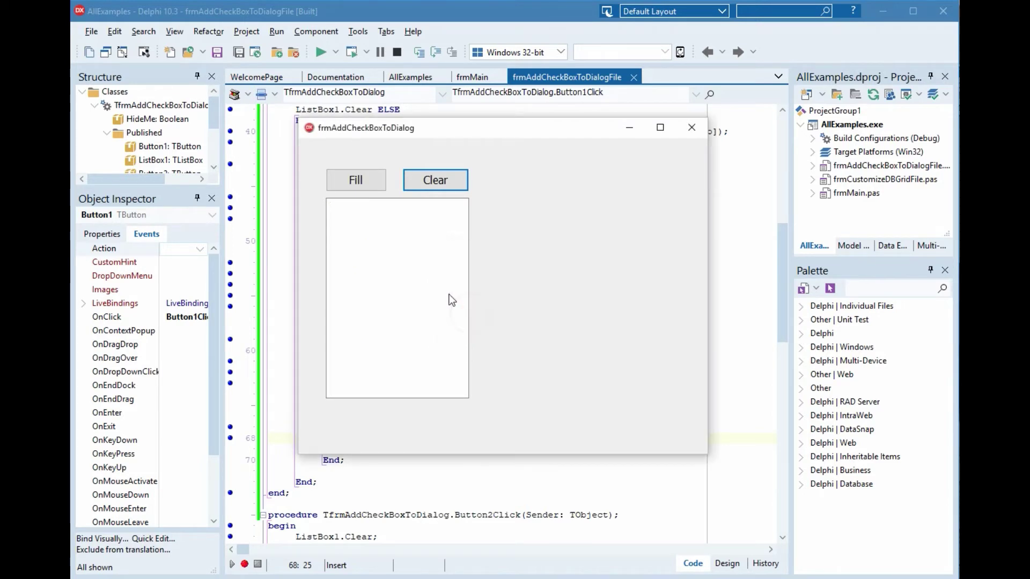
Alternate Fill and Clear six times, confirming the country list empties without a warning
left_click(362, 188)
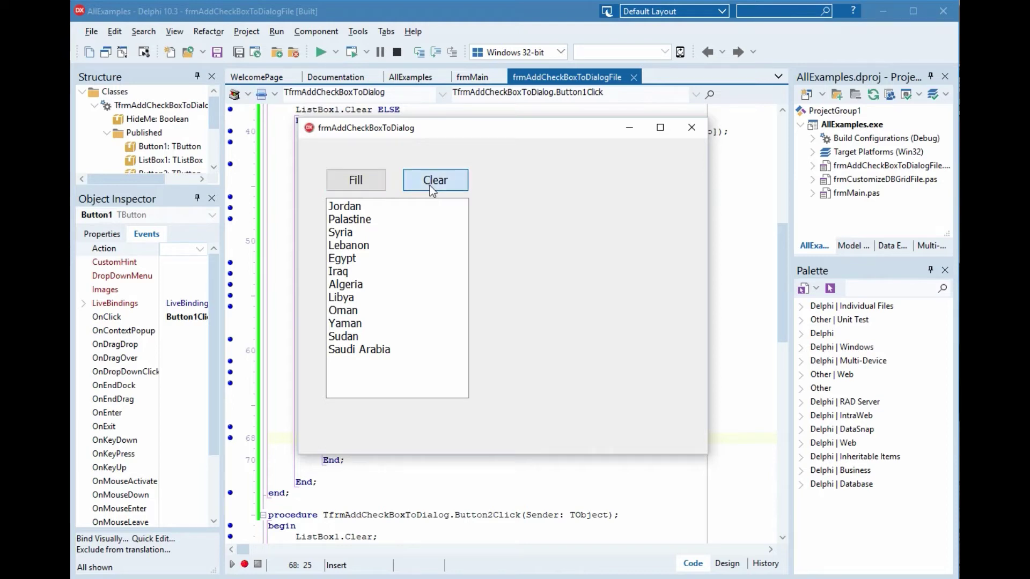
left_click(432, 190)
left_click(357, 182)
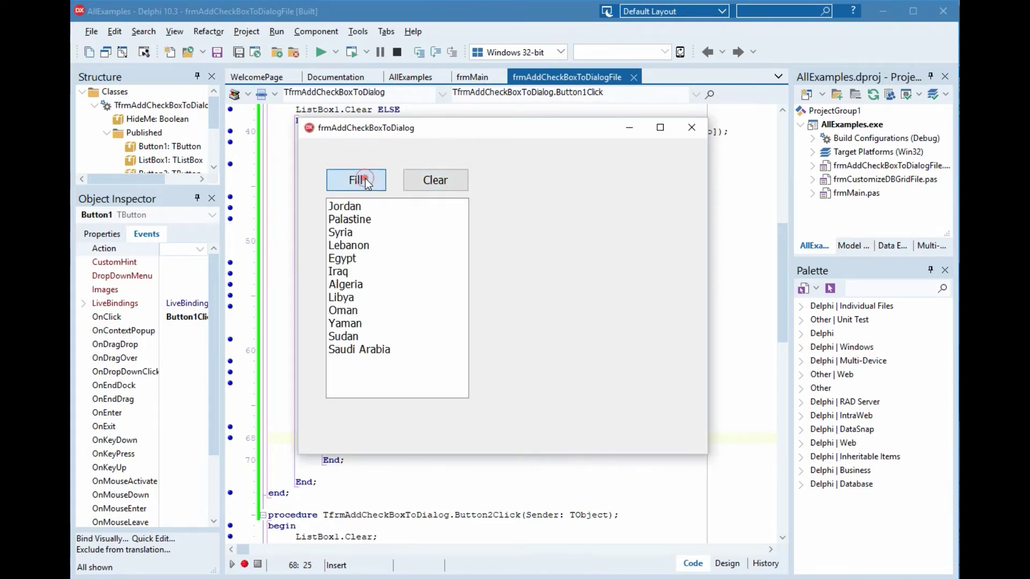
left_click(431, 180)
left_click(351, 179)
left_click(423, 181)
left_click(352, 180)
left_click(419, 182)
left_click(366, 180)
left_click(434, 182)
left_click(370, 180)
left_click(422, 185)
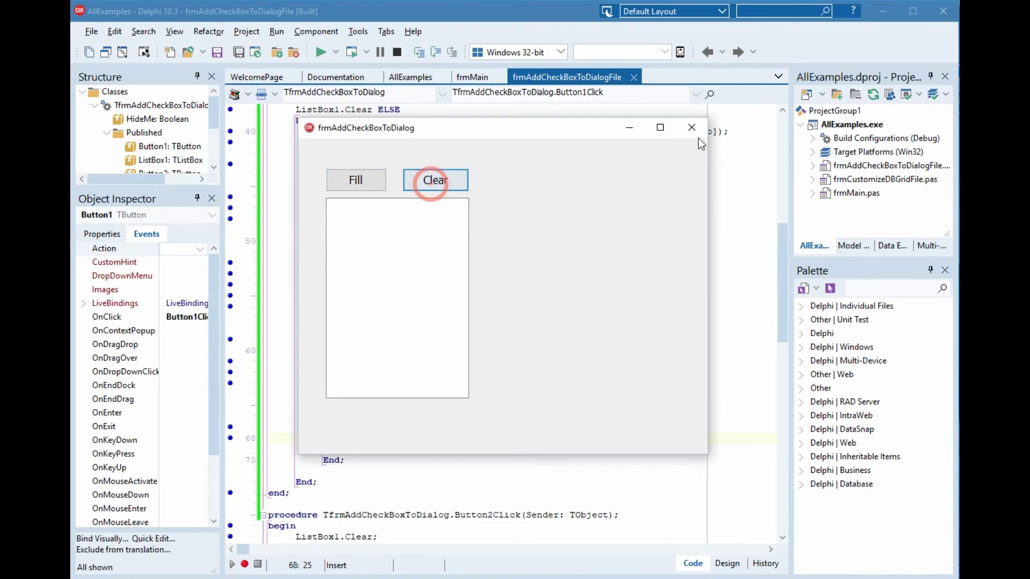
Close and rerun the form, fill the list, decline one Clear, then confirm with Yes
left_click(691, 127)
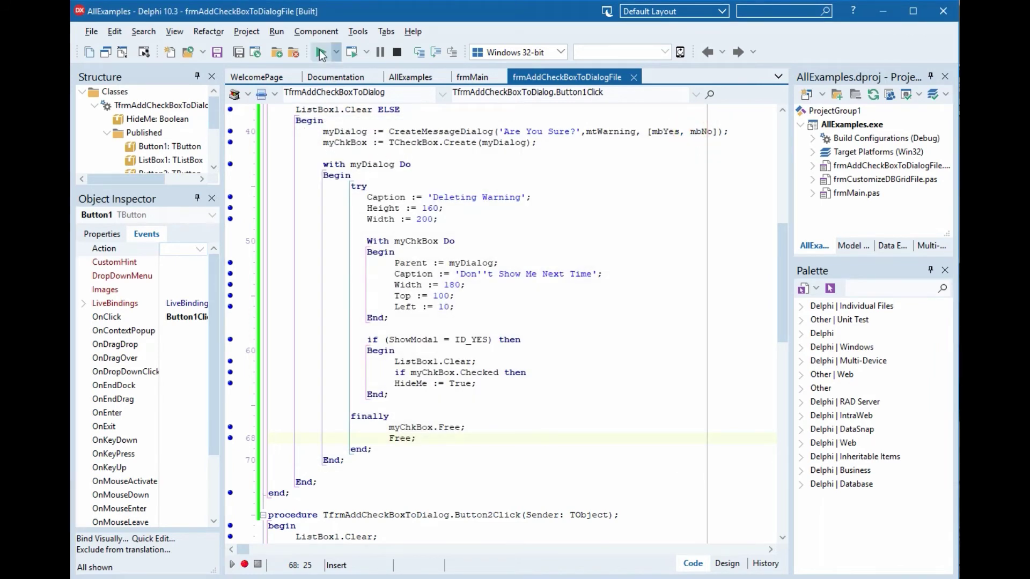
left_click(321, 53)
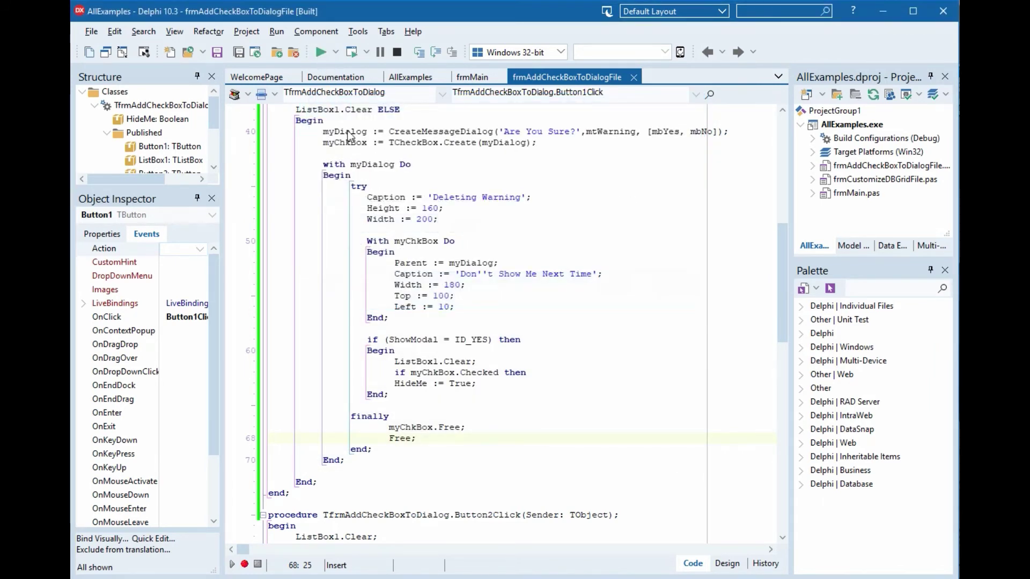
left_click(366, 182)
left_click(435, 180)
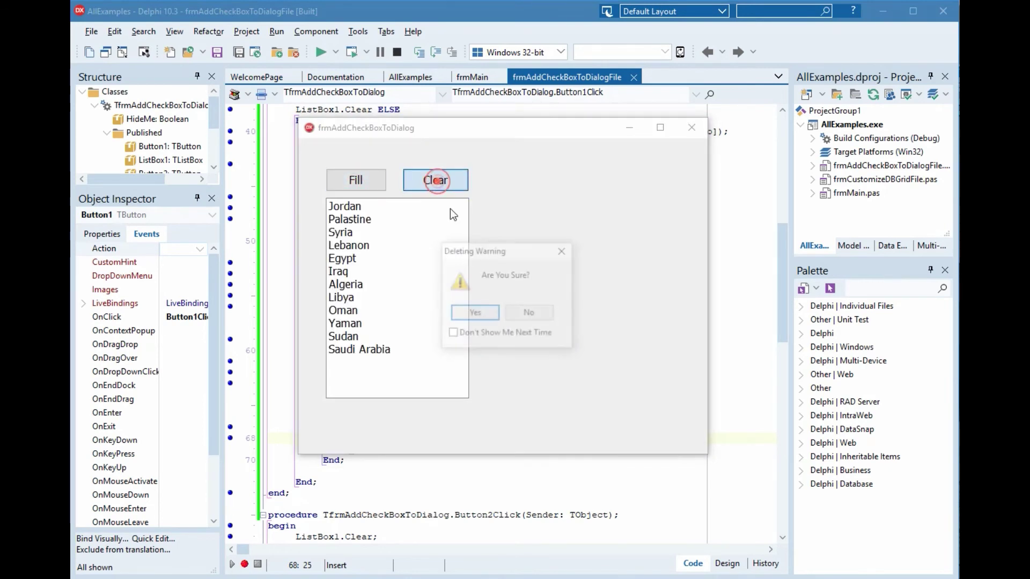
left_click(520, 318)
left_click(435, 181)
left_click(479, 311)
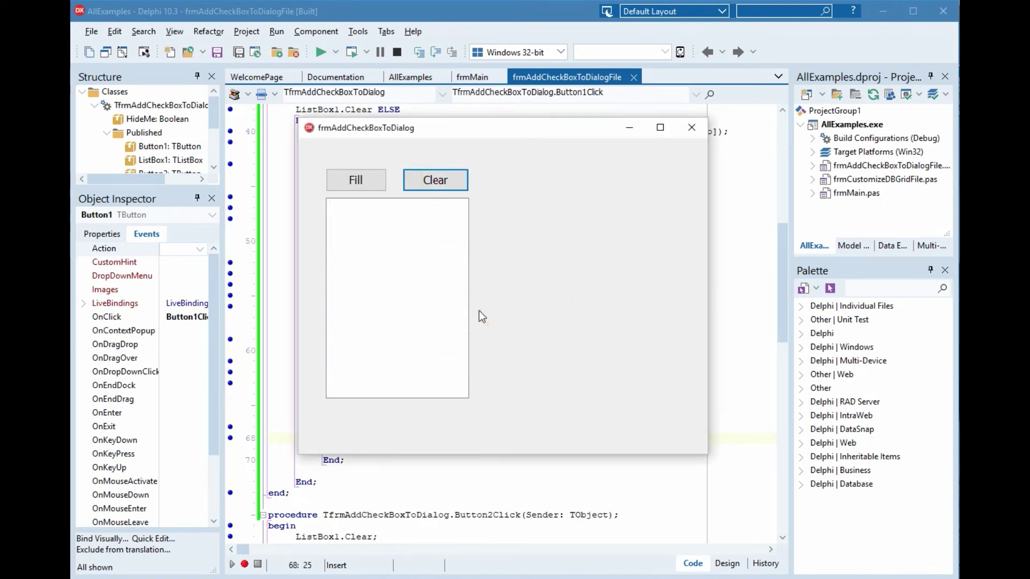